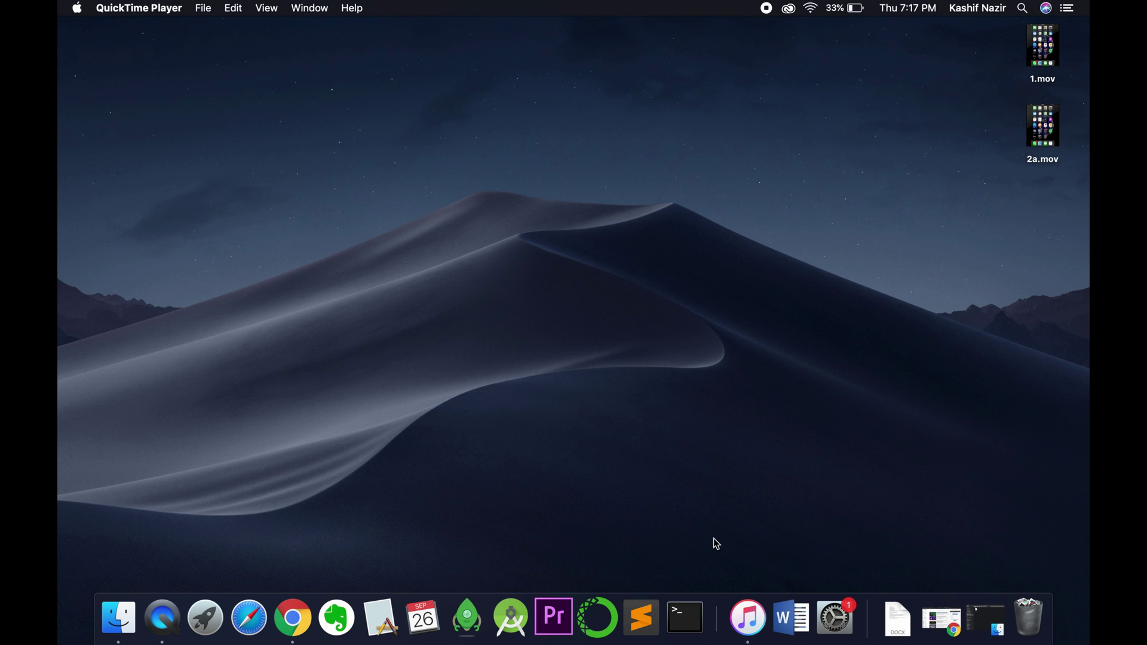
# Switch to Chrome and copy the link address of the "Warriyo - Mortals (feat. Laura Brehm) [NCS Release]" video from the YouTube results.
pyautogui.click(293, 619)
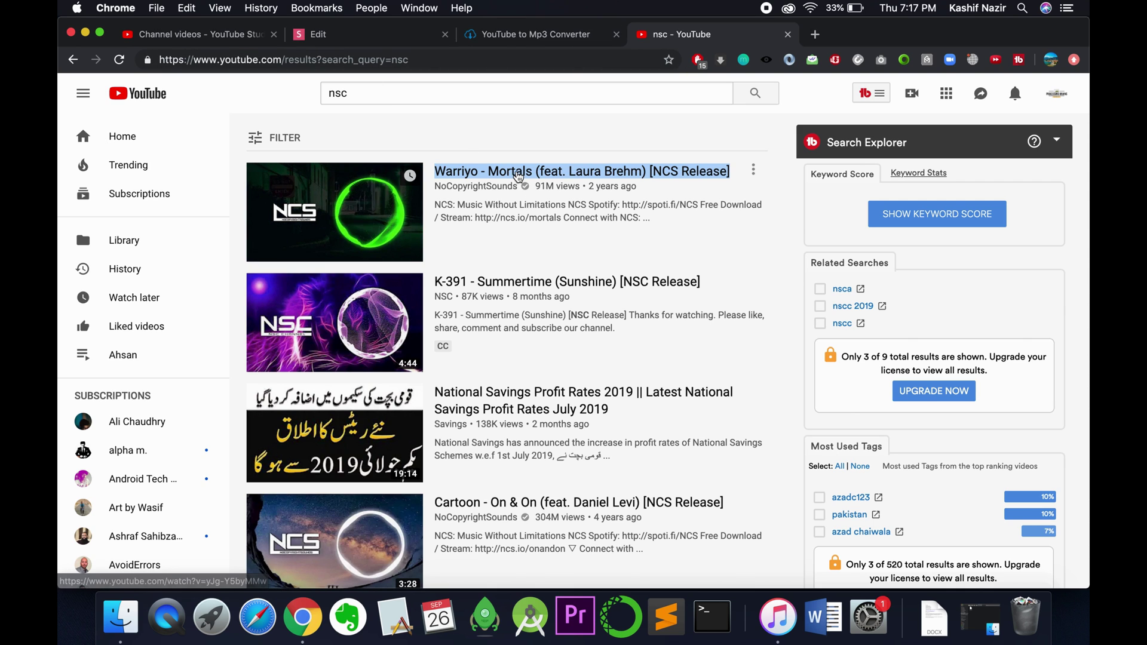
pyautogui.rightClick(518, 170)
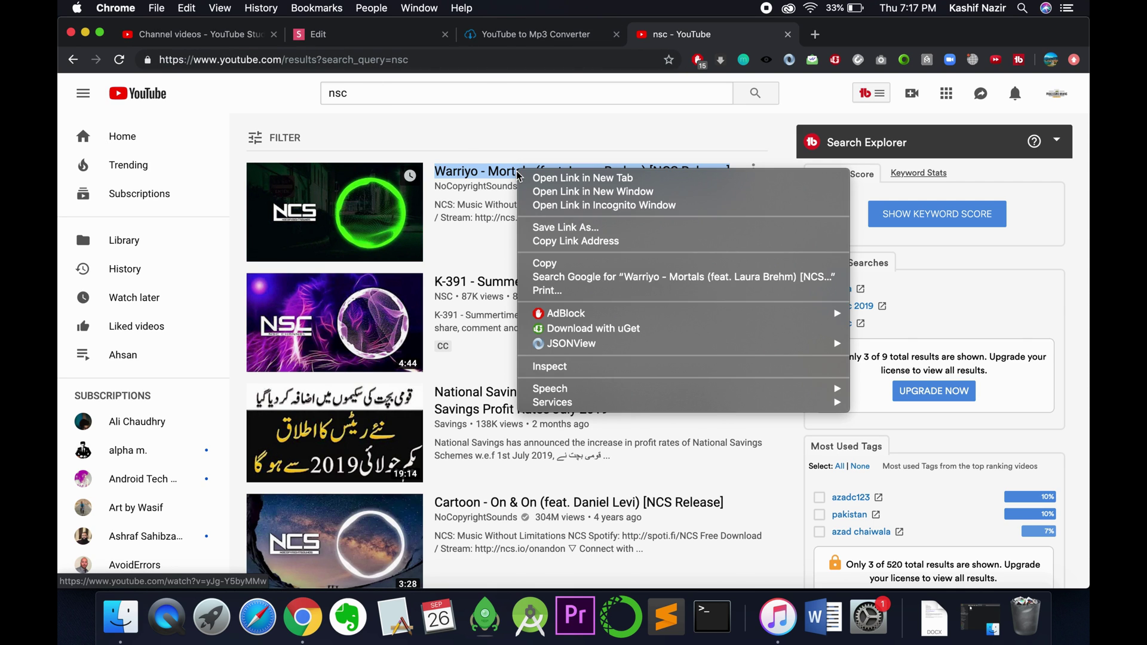
pyautogui.click(577, 246)
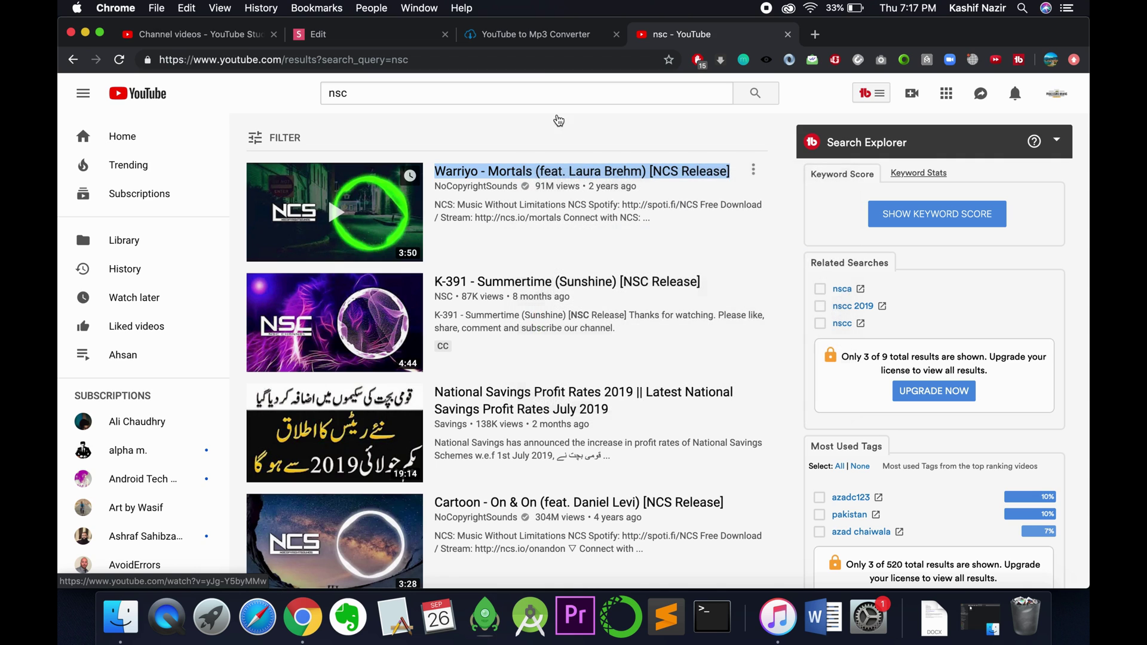
# Return from the old ytmp3.cc conversion to the Google results and reopen the converter with an empty video URL form.
pyautogui.click(530, 36)
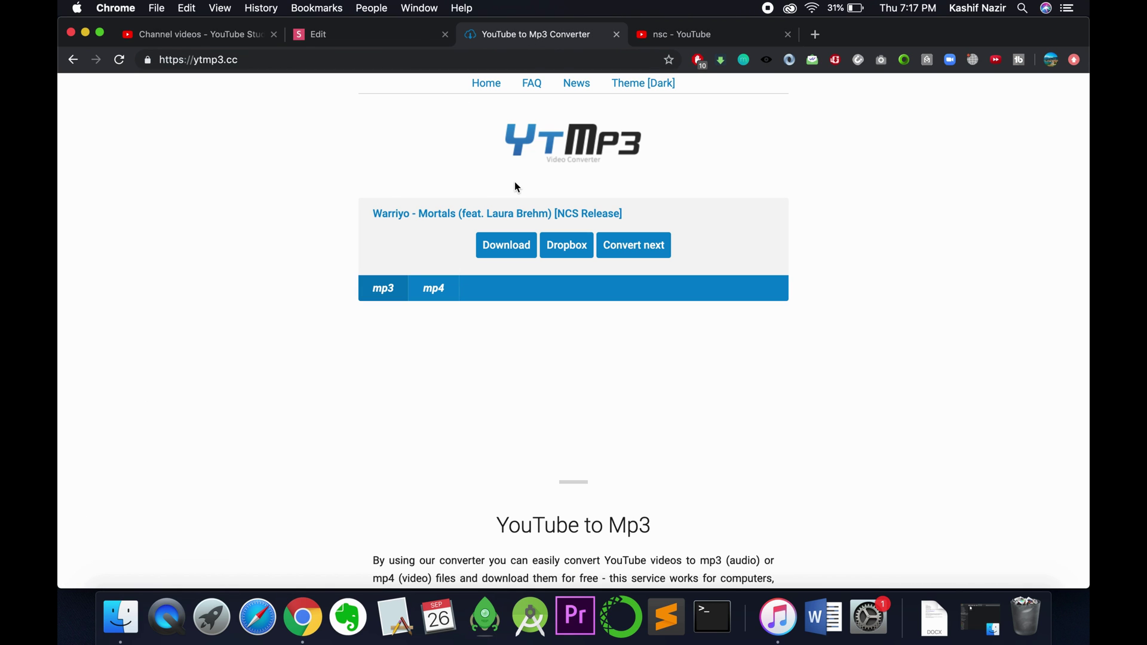
pyautogui.click(256, 60)
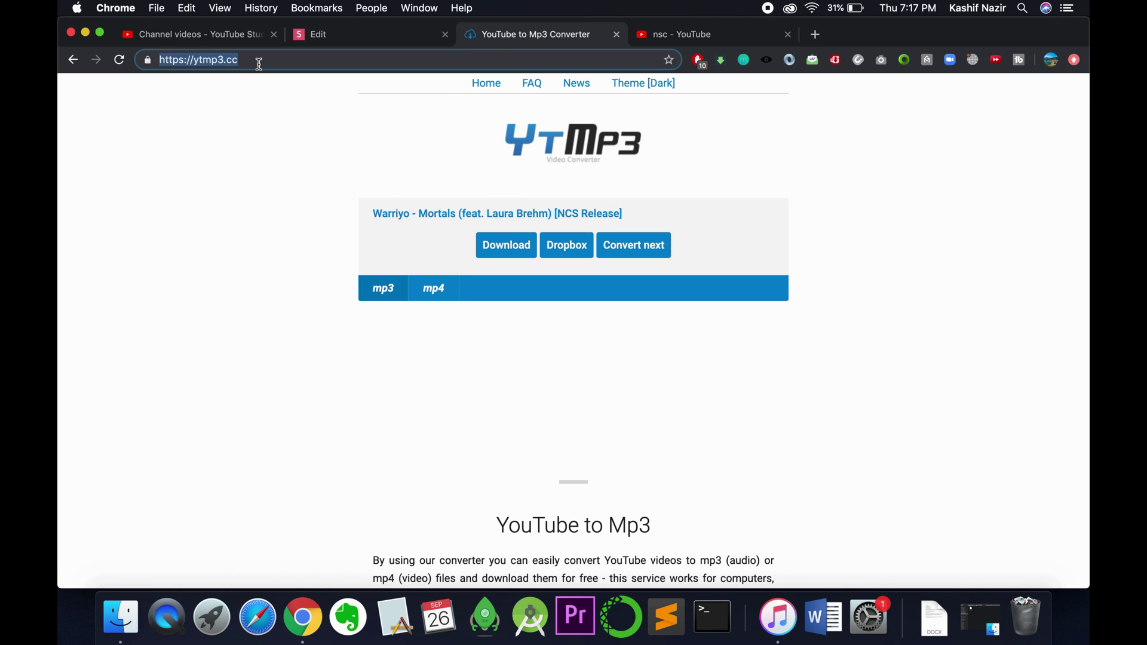
pyautogui.click(207, 207)
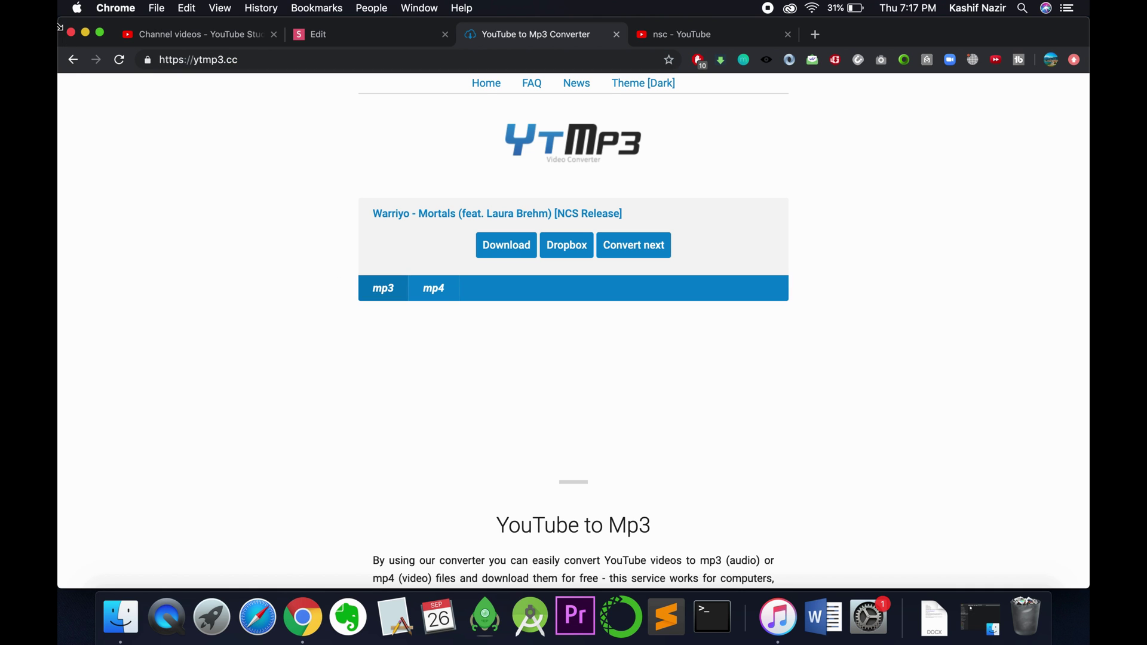
pyautogui.click(72, 60)
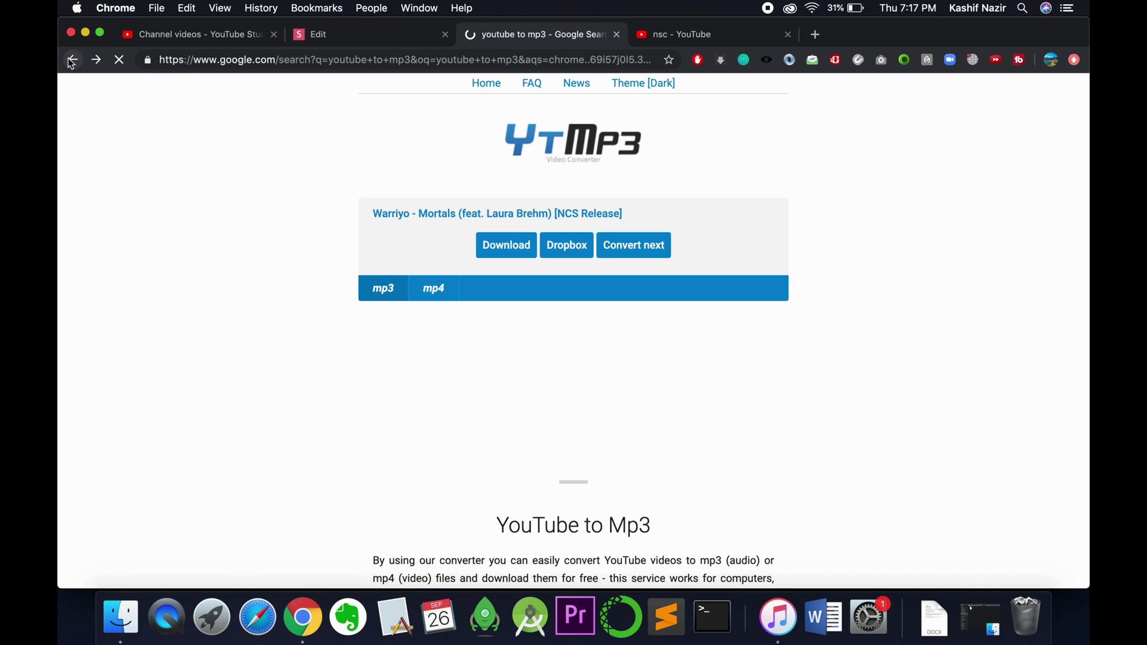
pyautogui.click(290, 216)
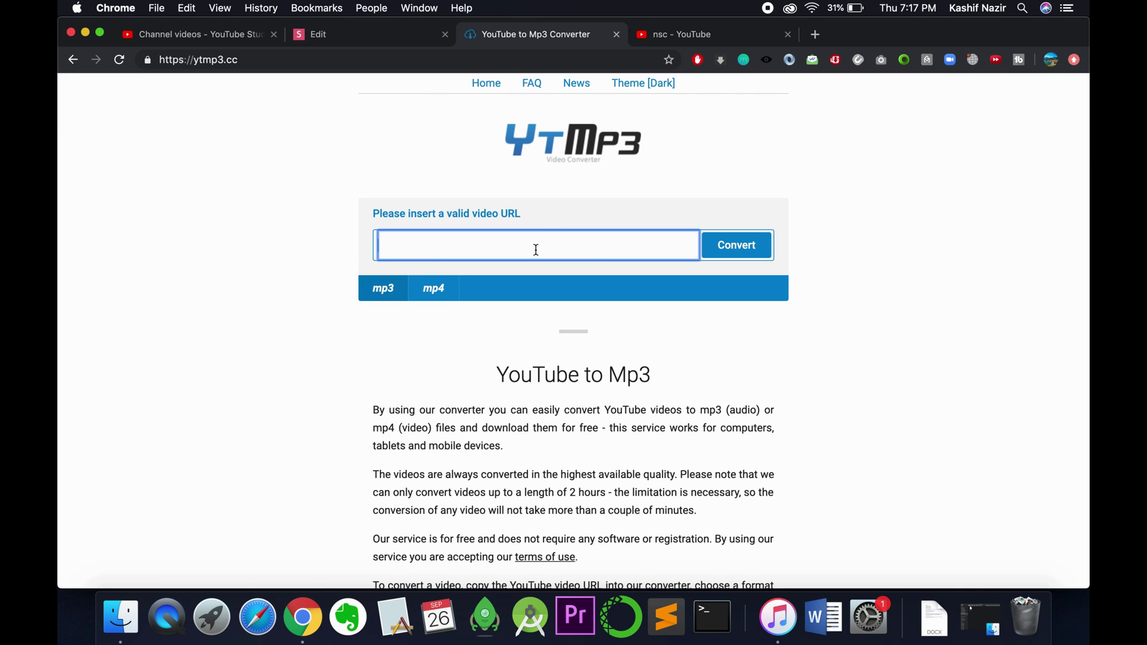
pyautogui.write('https://www.youtube.com/watch?v=yJg-Y5byMMw')
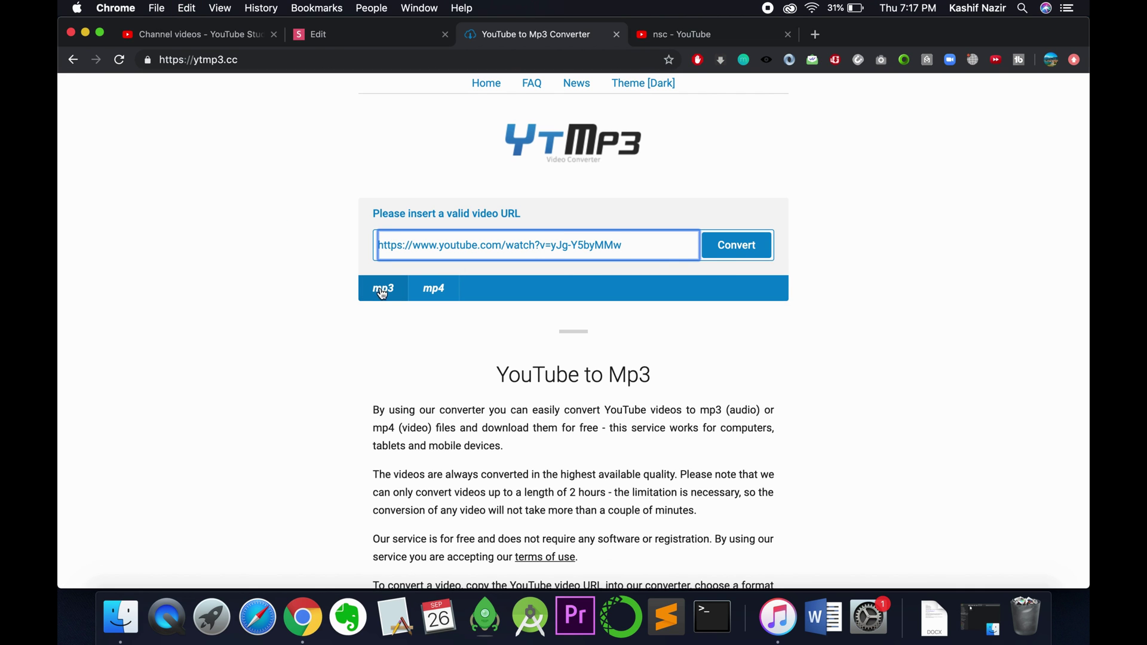
pyautogui.click(732, 251)
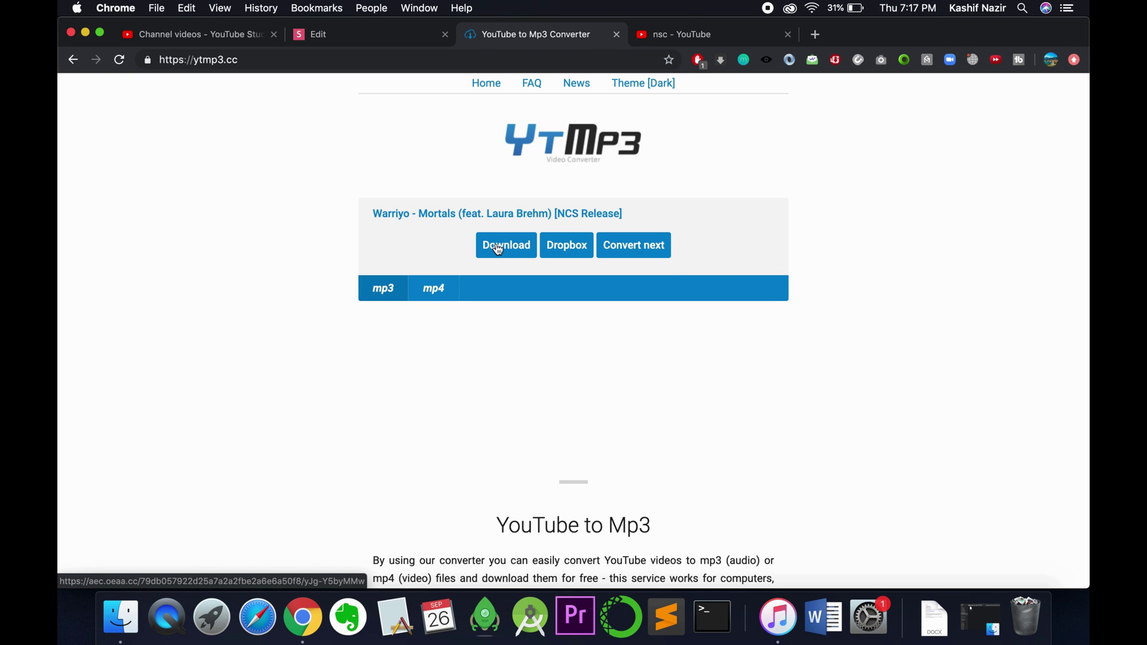
pyautogui.click(498, 250)
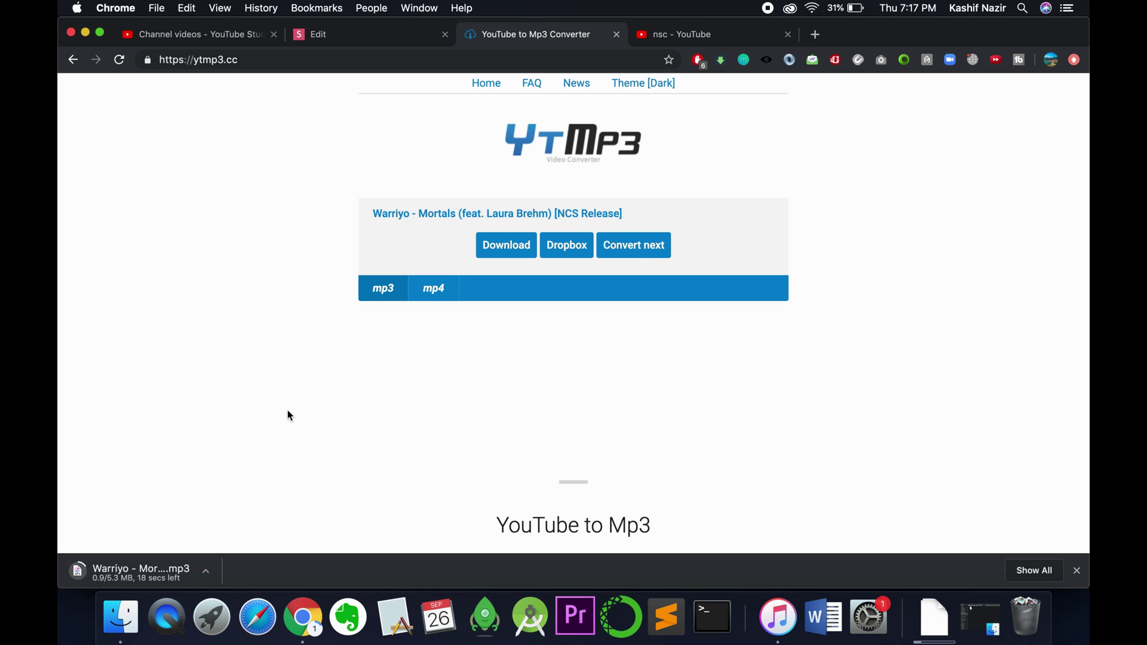
pyautogui.click(778, 616)
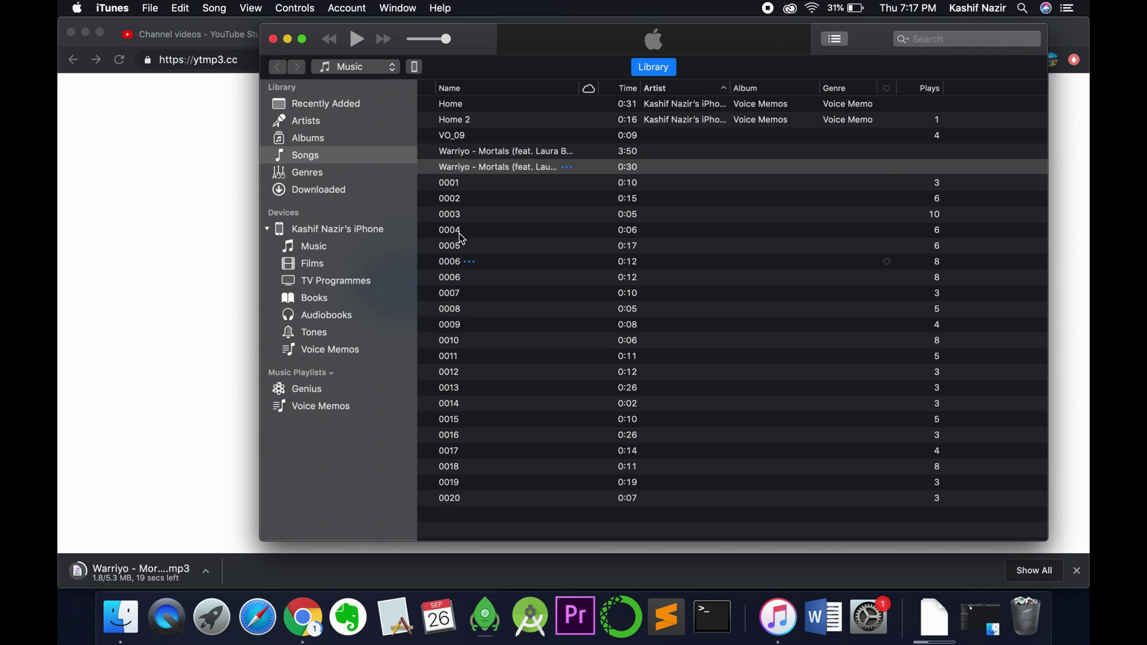
pyautogui.click(274, 39)
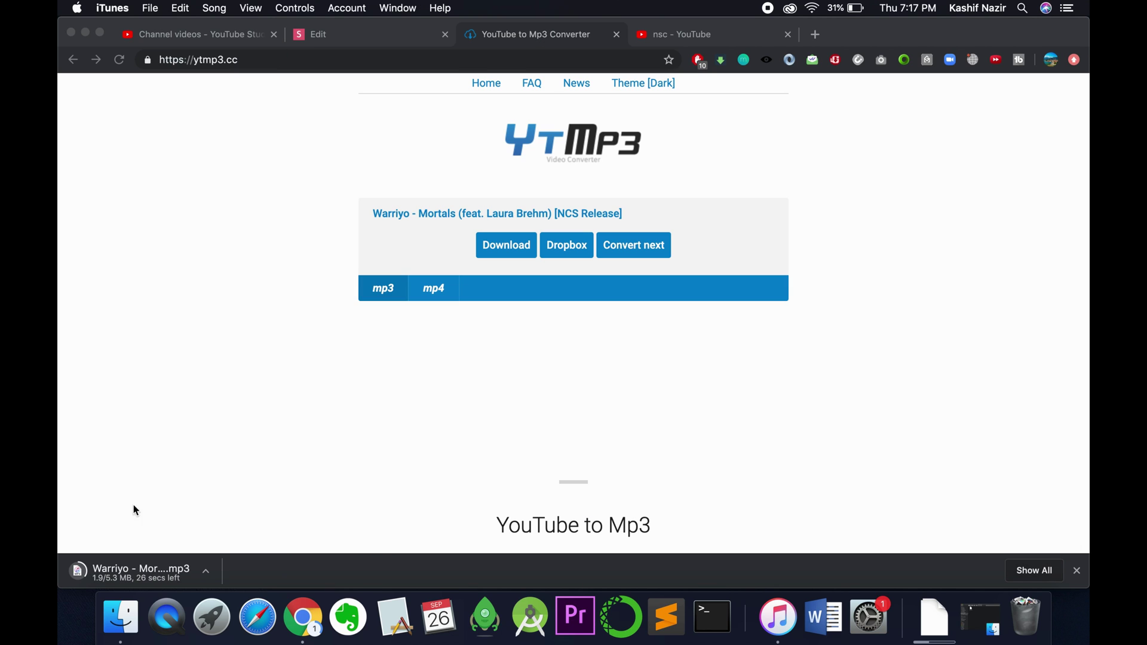
pyautogui.rightClick(778, 617)
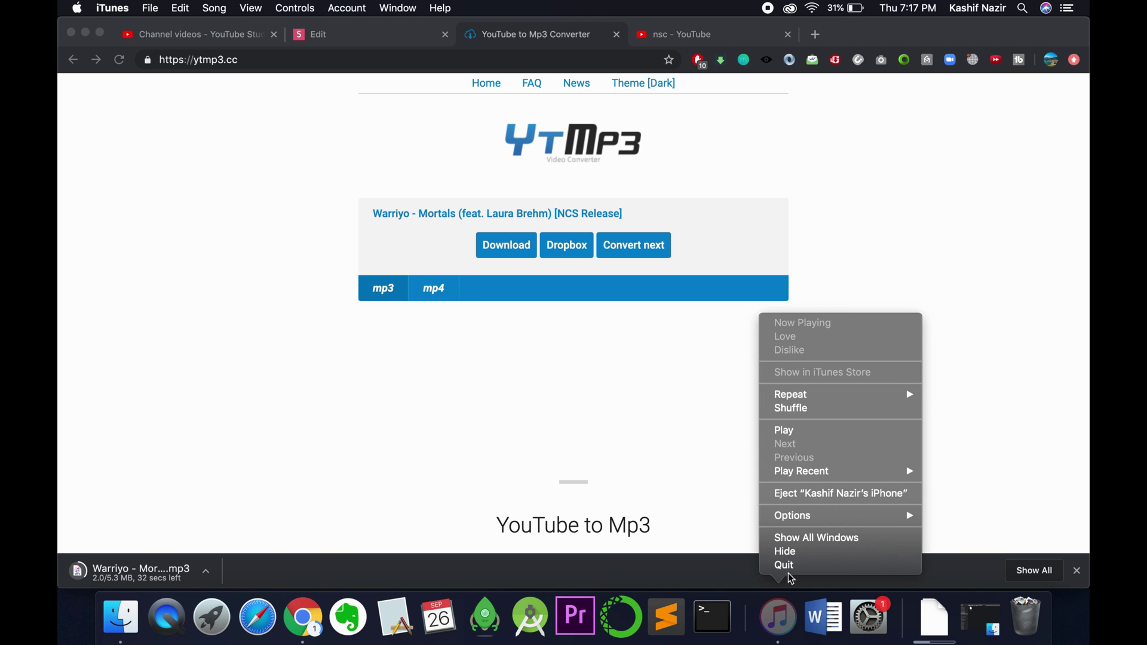
pyautogui.click(776, 567)
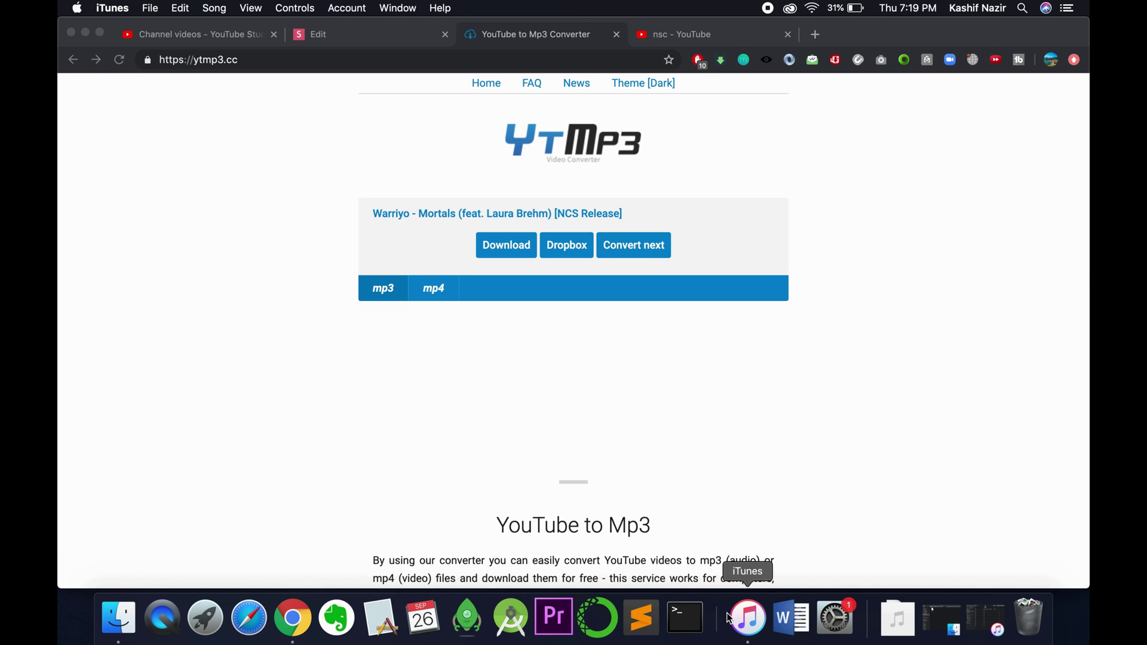
# Lower the system volume and quit iTunes while the Warriyo - Mortals song is playing.
pyautogui.press('F11')
pyautogui.press('F11')
pyautogui.press('F11')
pyautogui.press('F11')
pyautogui.press('F11')
pyautogui.press('F11')
pyautogui.press('F11')
pyautogui.press('F11')
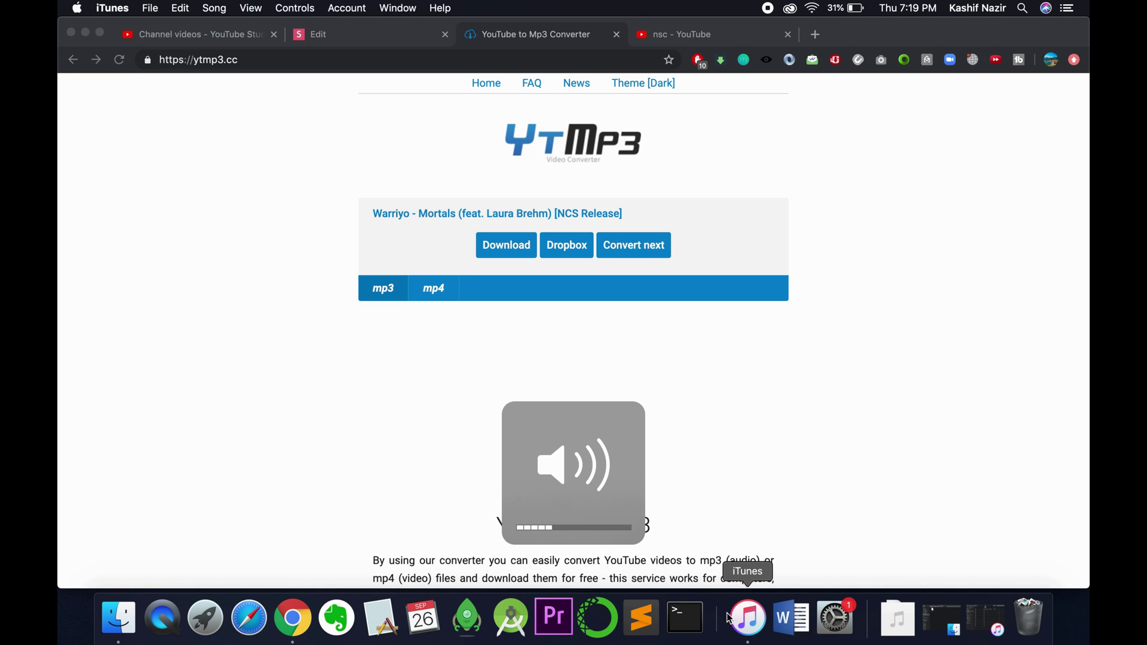
pyautogui.rightClick(747, 625)
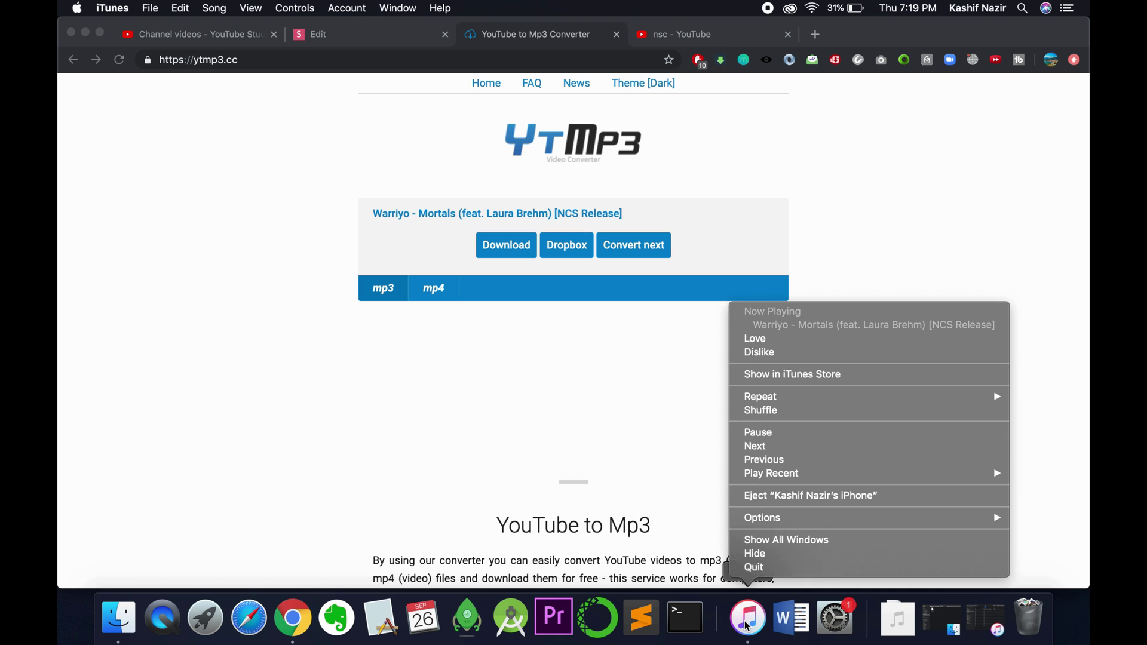
pyautogui.click(754, 567)
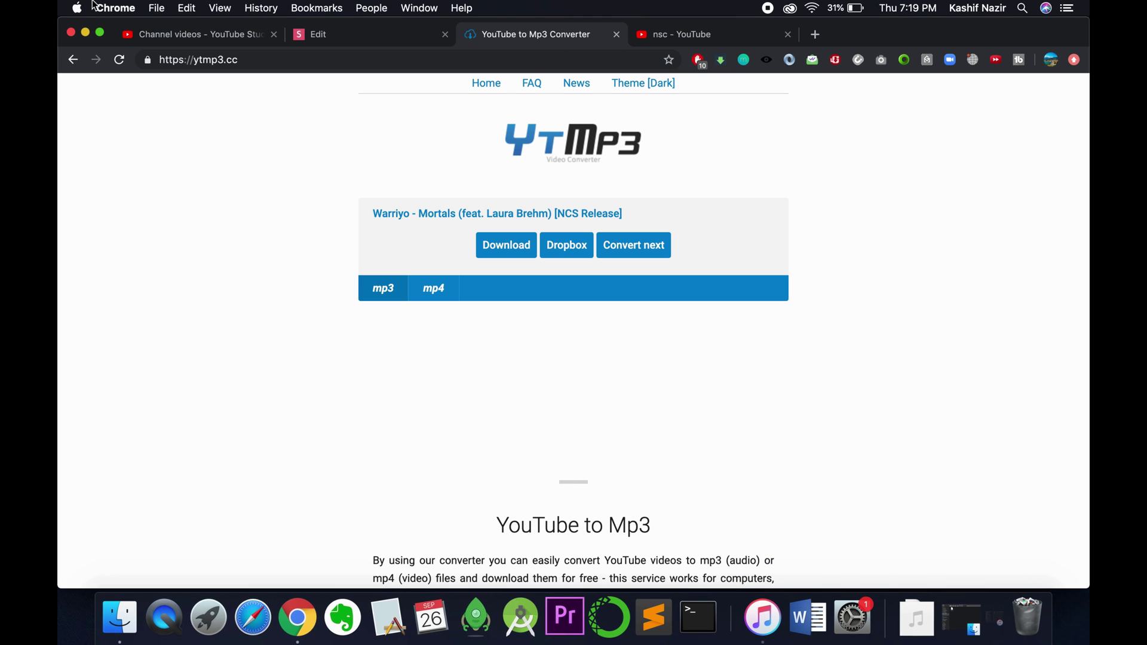
# Minimize Chrome, move the Warriyo - Mortals mp3 from the Downloads folder in Finder to the desktop, and minimize the folder window.
pyautogui.click(86, 33)
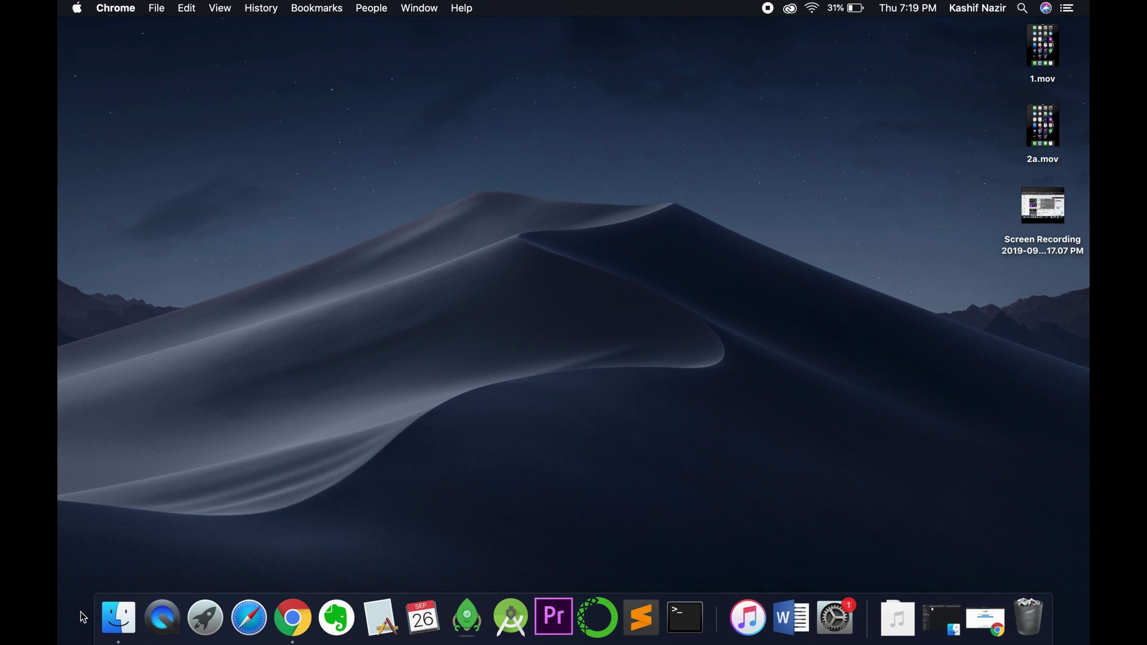
pyautogui.click(117, 618)
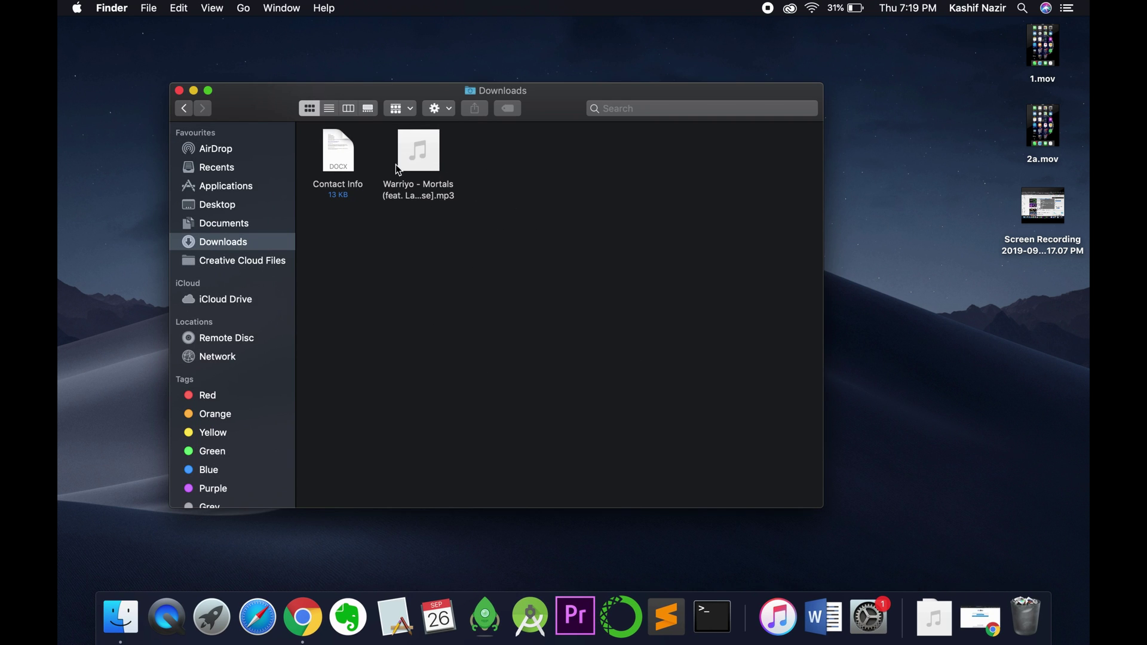
pyautogui.moveTo(398, 169); pyautogui.dragTo(115, 304)
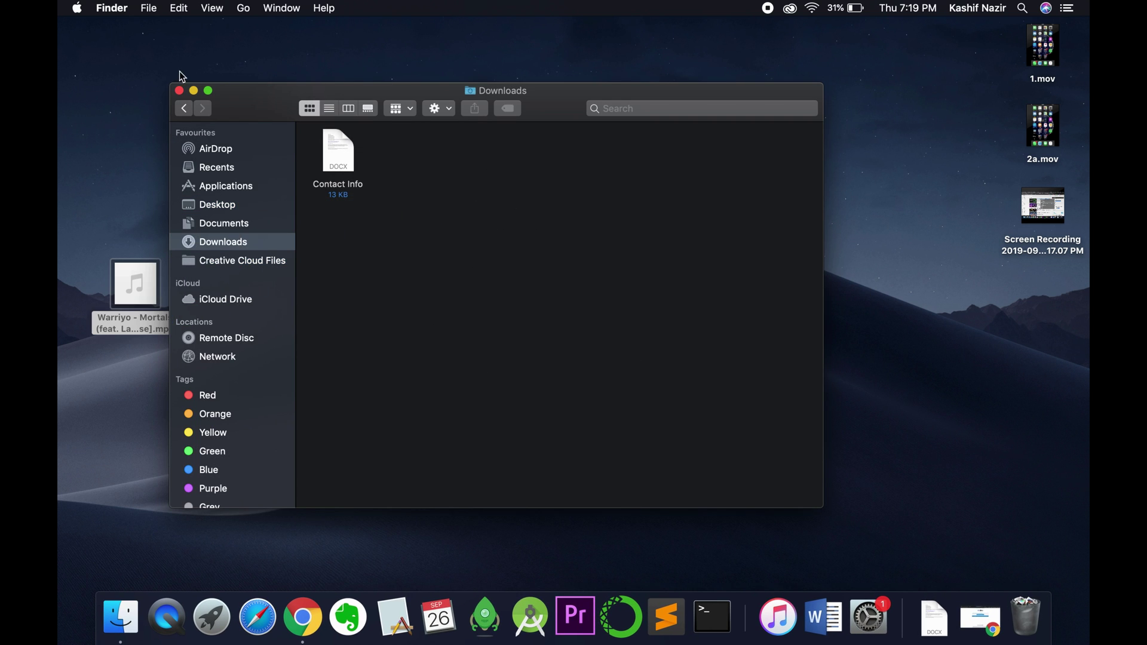
pyautogui.click(193, 90)
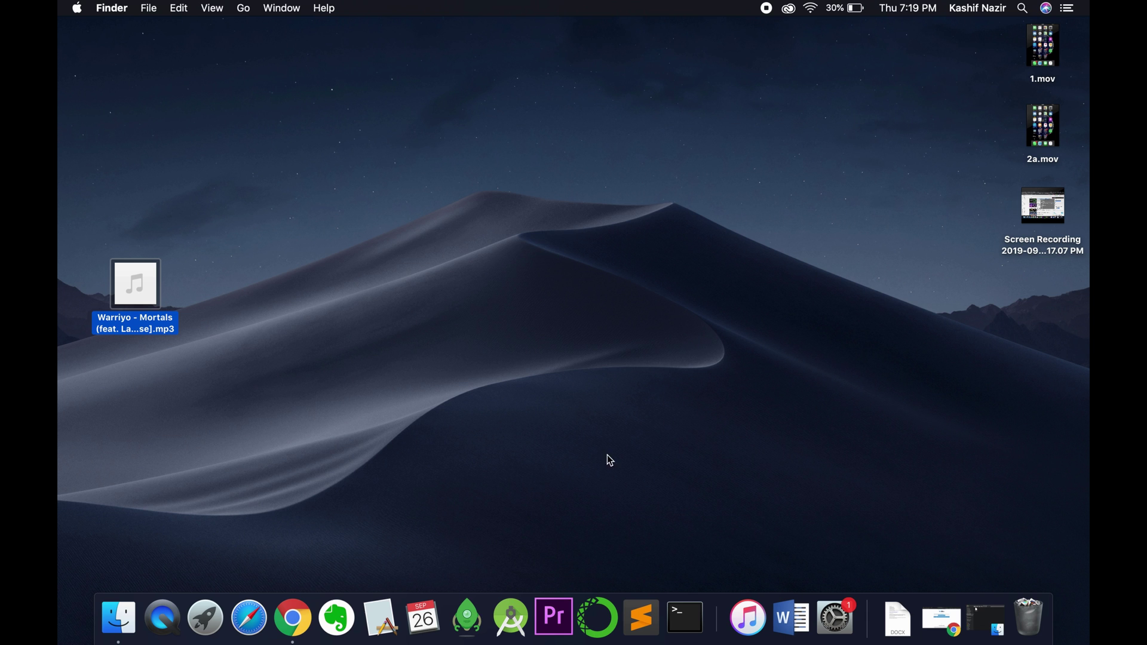
# Open iTunes and add the Warriyo - Mortals mp3 from the desktop to the Songs library.
pyautogui.click(741, 625)
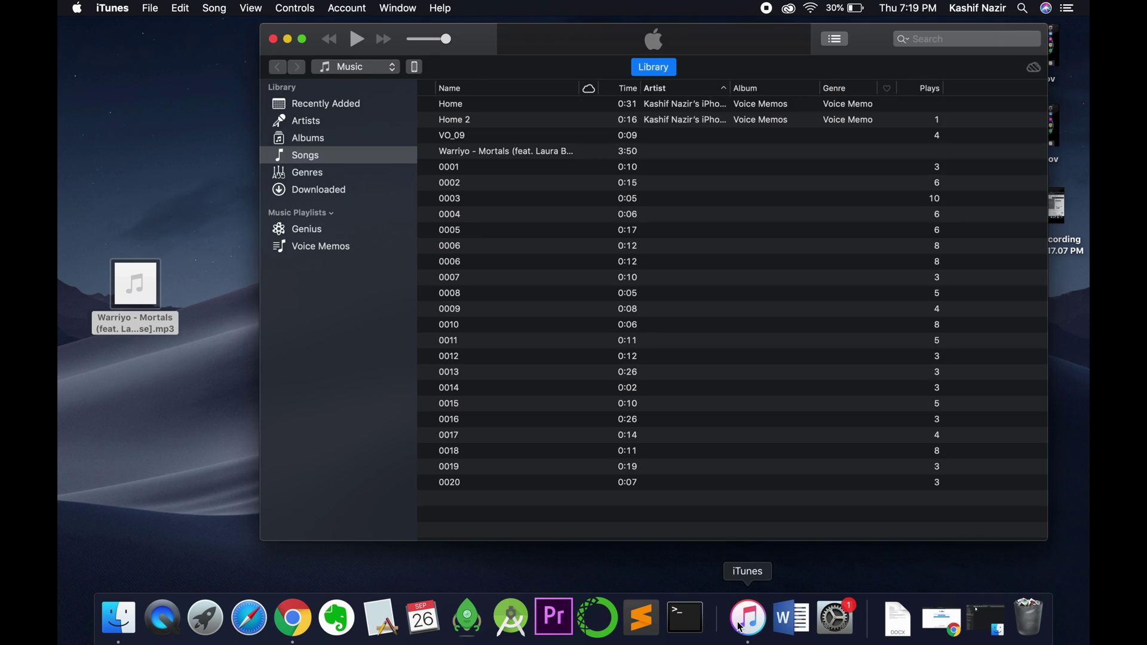
pyautogui.click(122, 291)
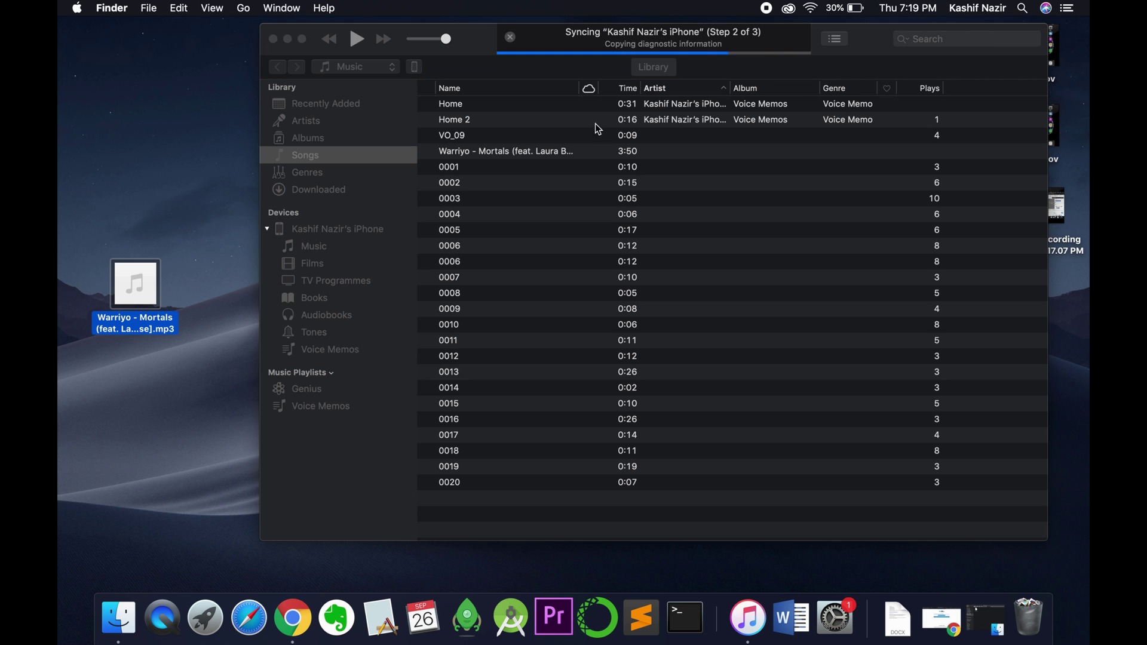
pyautogui.click(499, 156)
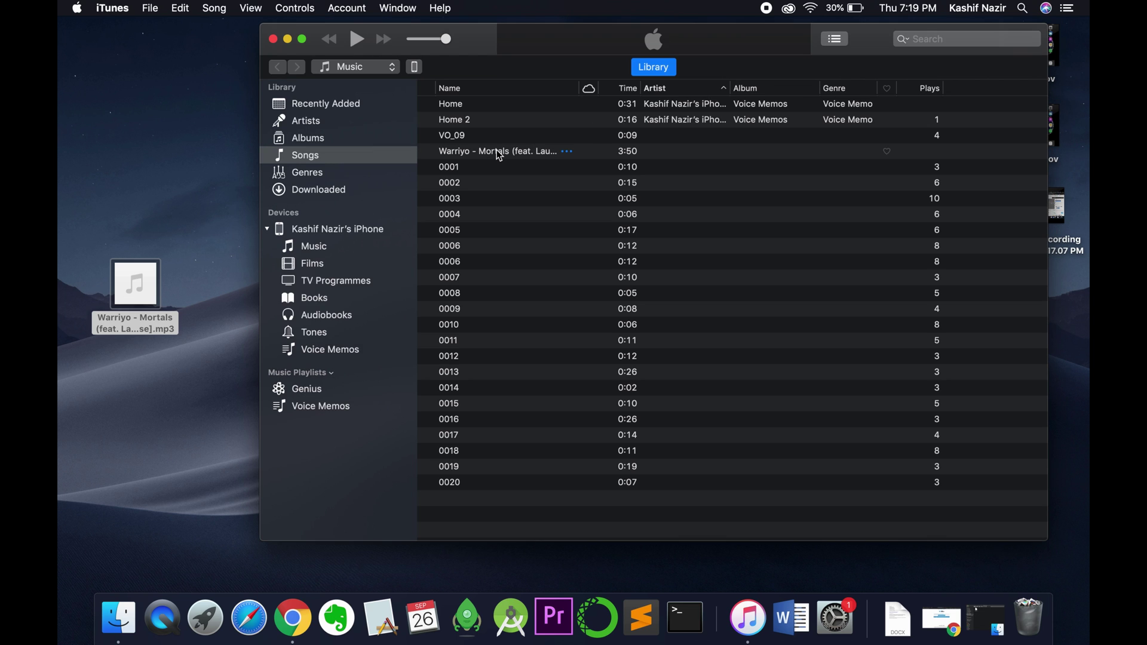
pyautogui.moveTo(123, 292)
pyautogui.moveTo(121, 292); pyautogui.dragTo(493, 187)
# In the Warriyo - Mortals song info, enable the start time at 0:00 and the stop time set to 00:30, and save.
pyautogui.click(508, 161)
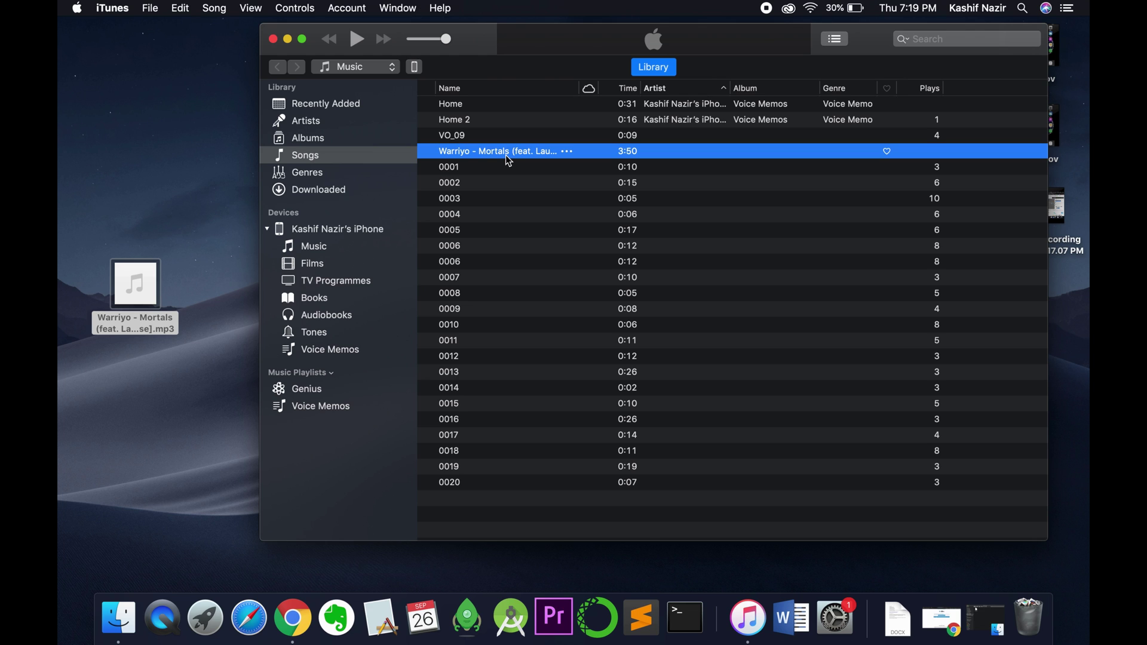
pyautogui.rightClick(509, 160)
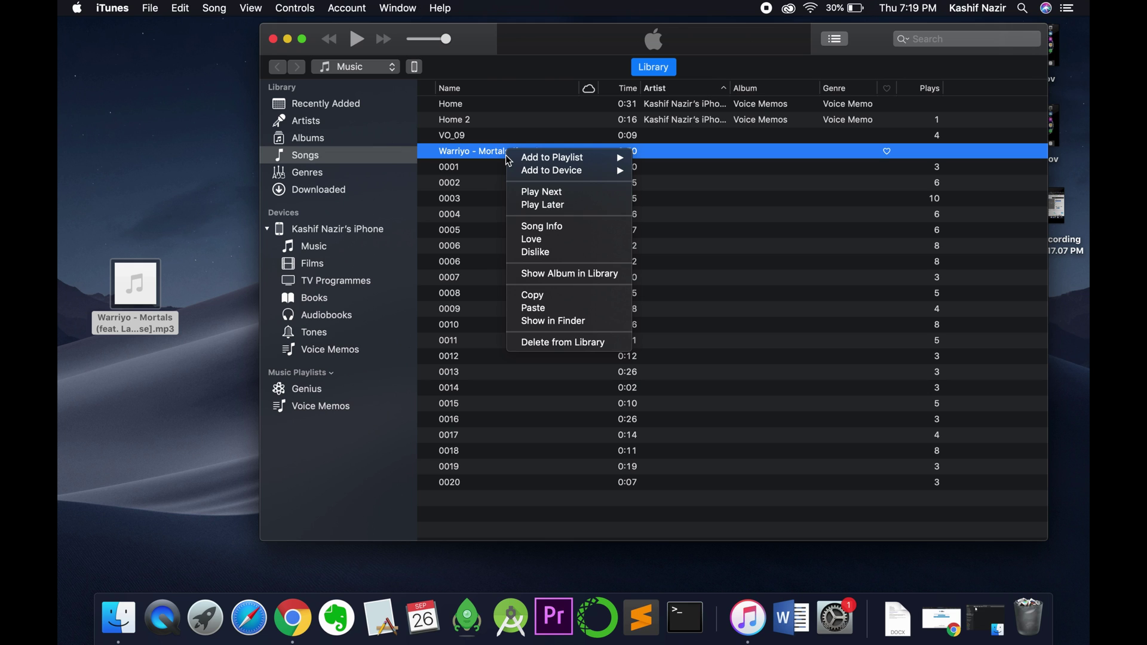
pyautogui.click(565, 230)
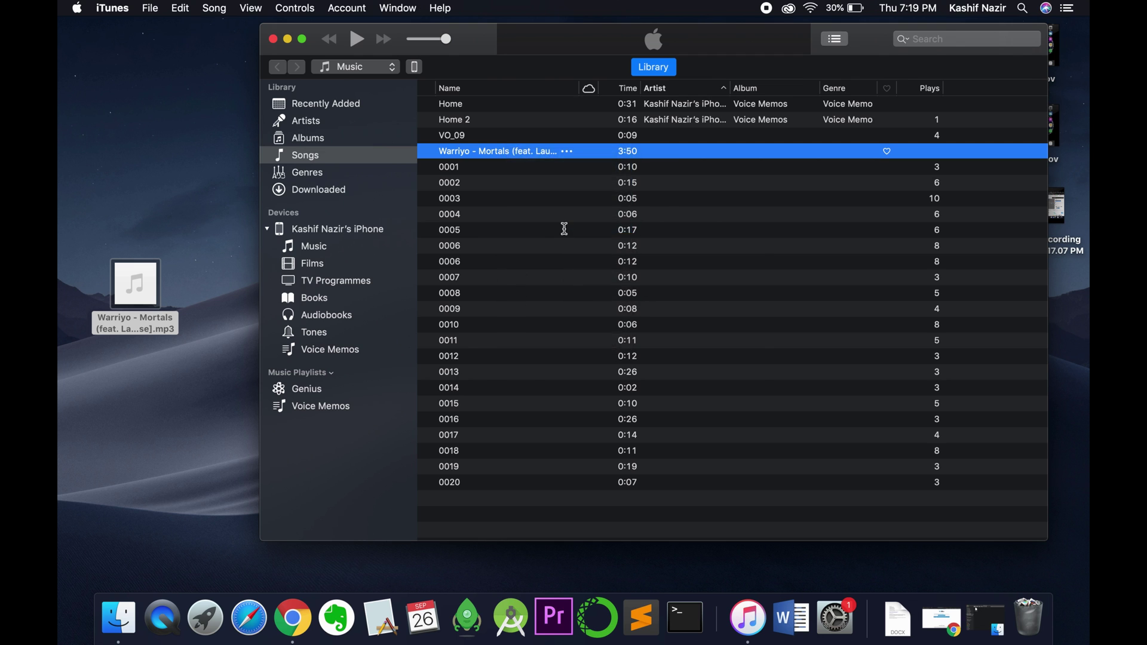
pyautogui.click(613, 189)
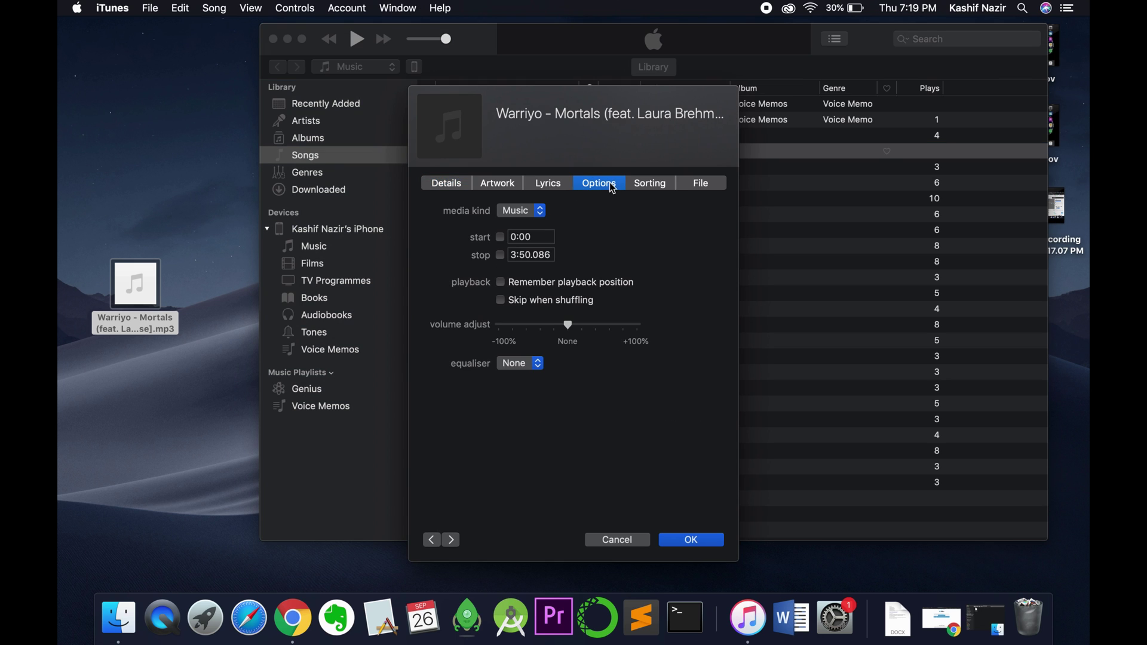
pyautogui.click(500, 238)
pyautogui.click(501, 256)
pyautogui.click(513, 255)
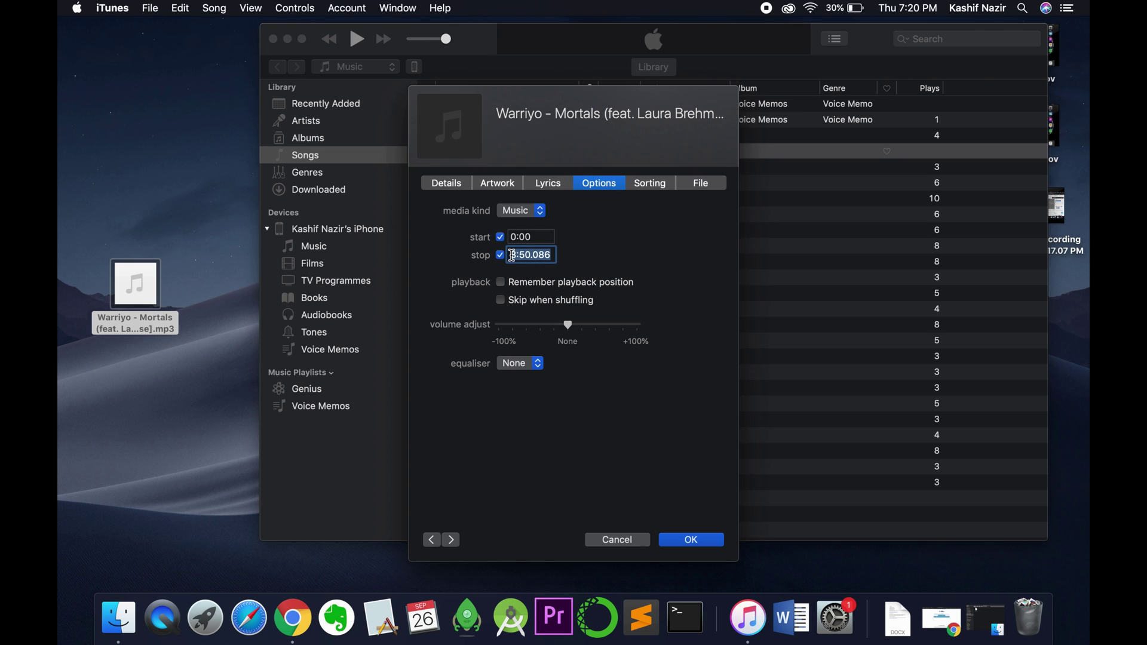
pyautogui.press('BackSpace')
pyautogui.write('00:30')
pyautogui.click(692, 541)
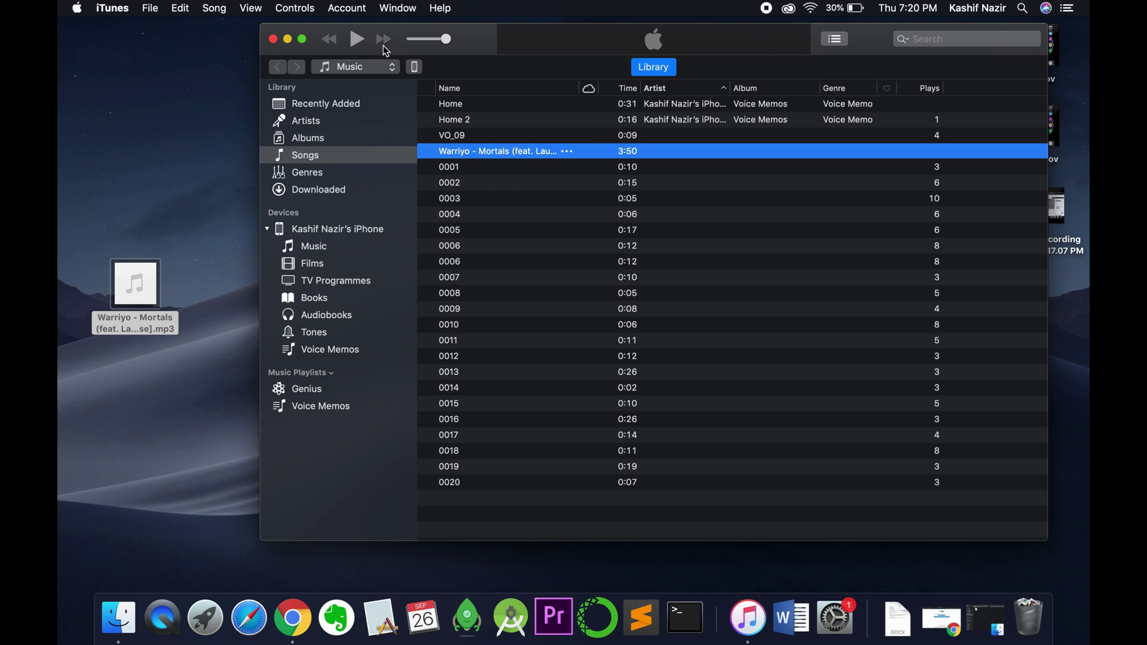
# Create an AAC version of the Warriyo - Mortals song and select the new 30-second copy in the library.
pyautogui.click(157, 15)
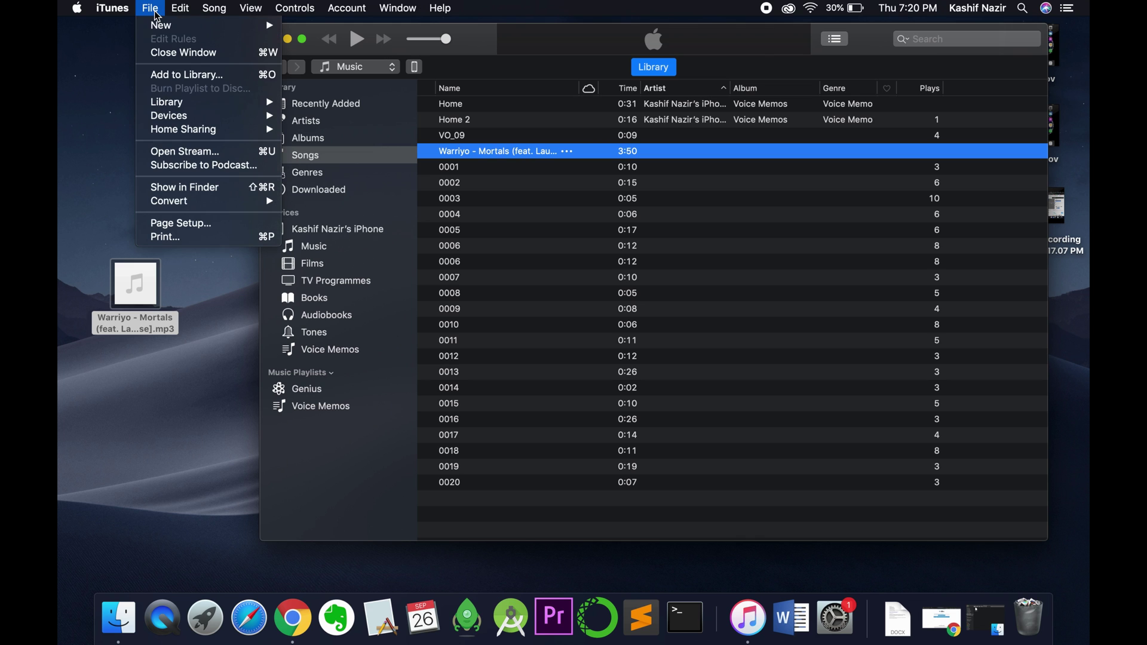
pyautogui.moveTo(210, 201)
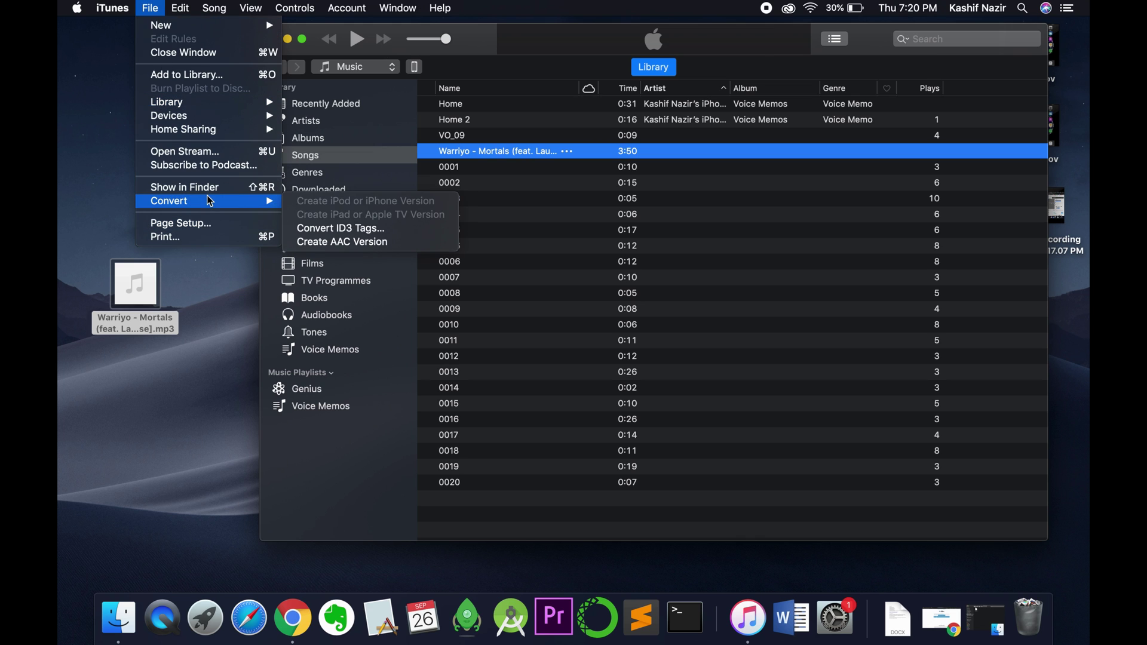
pyautogui.click(334, 242)
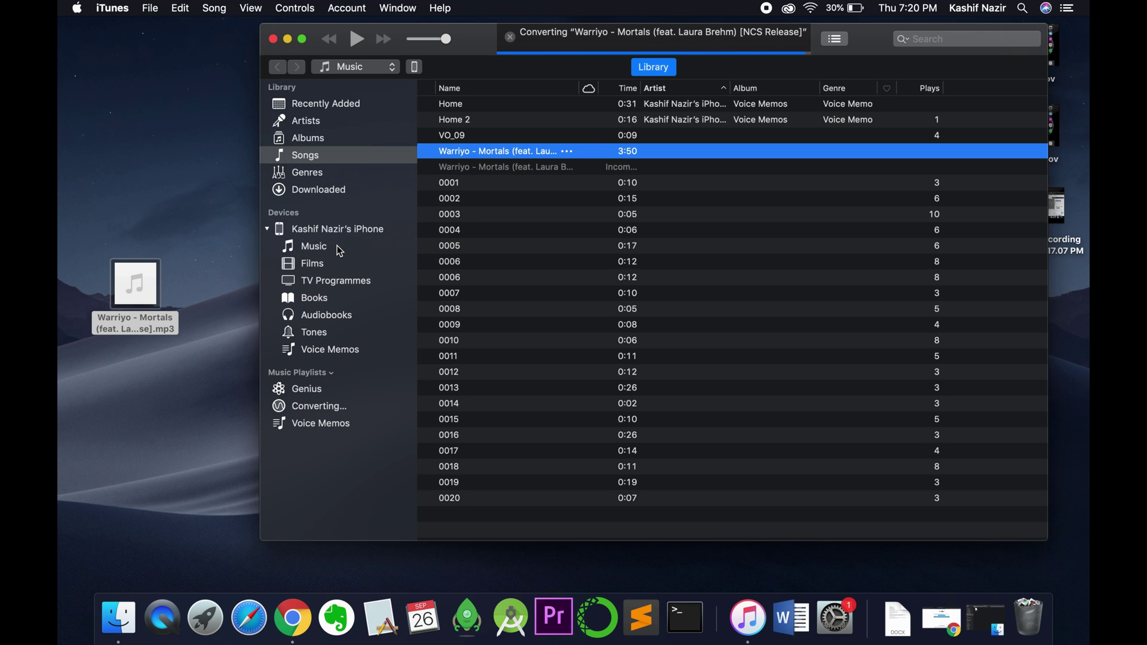
pyautogui.click(498, 169)
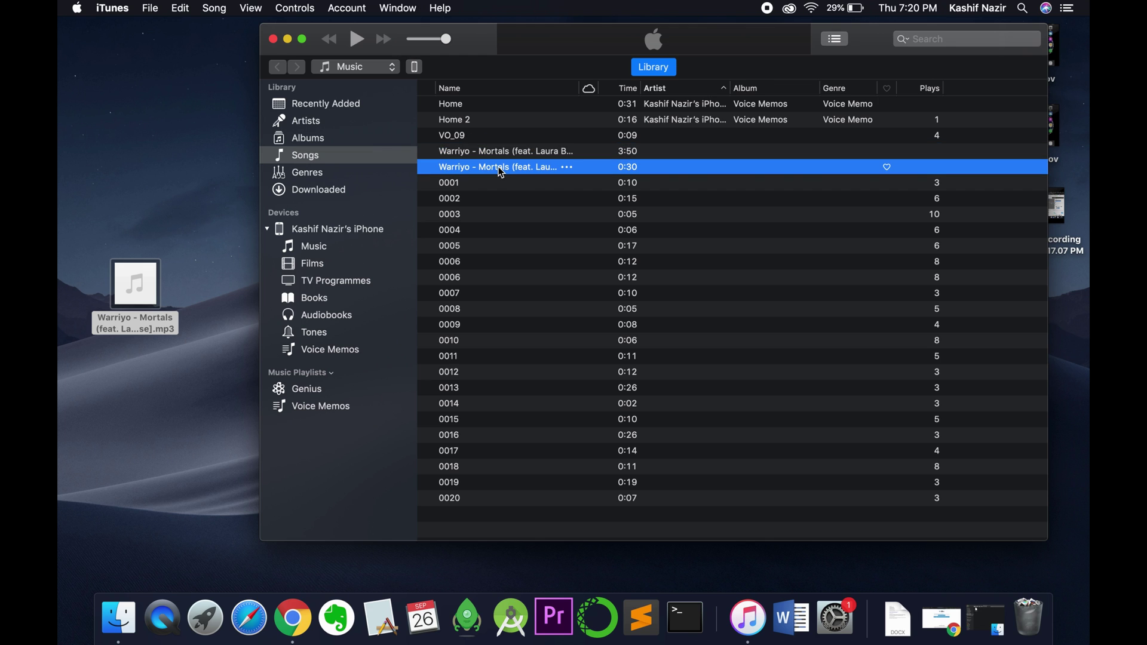
# Copy the 30-second AAC version of Warriyo - Mortals from the library to the desktop and change the copy's file extension to .m4r.
pyautogui.moveTo(501, 173); pyautogui.dragTo(160, 174)
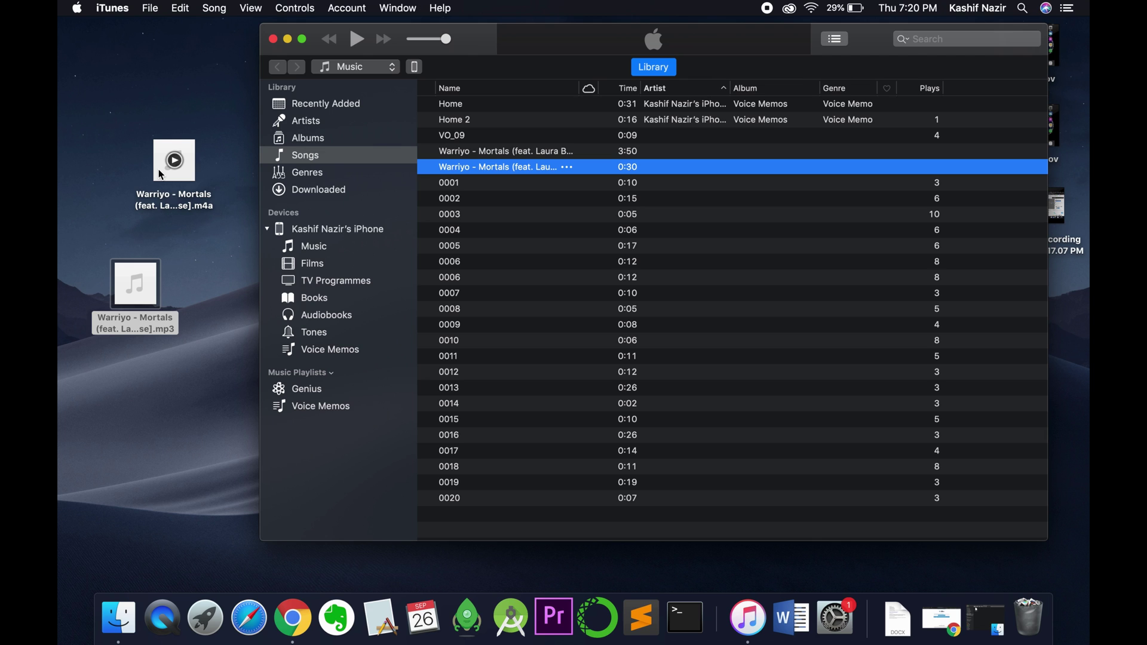
pyautogui.click(160, 174)
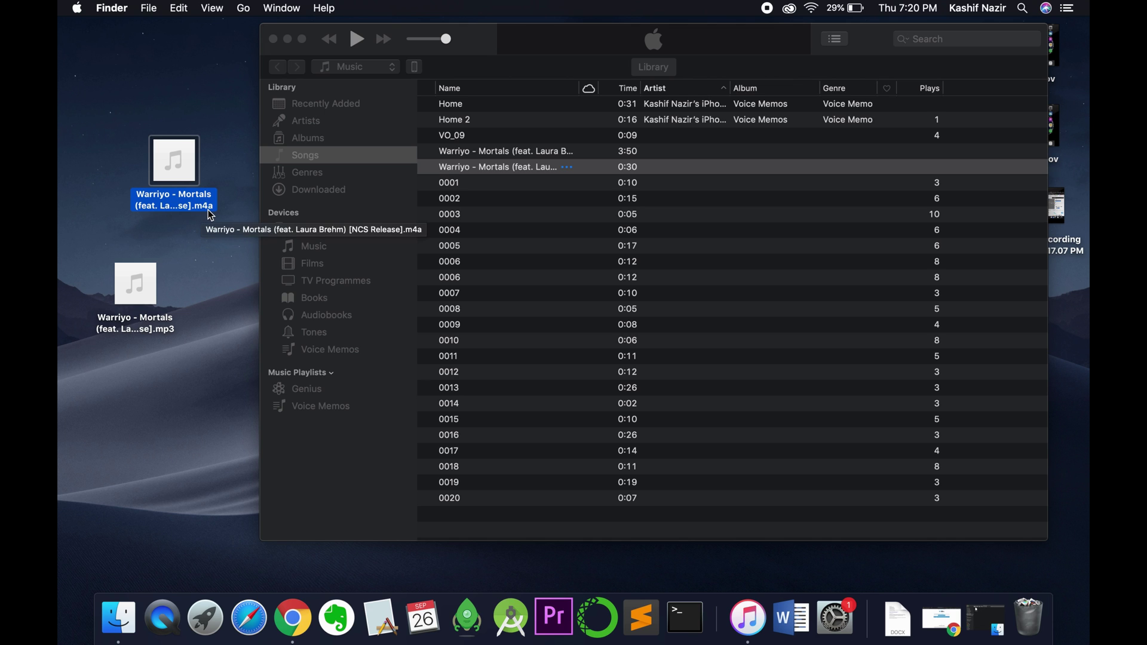
pyautogui.rightClick(168, 179)
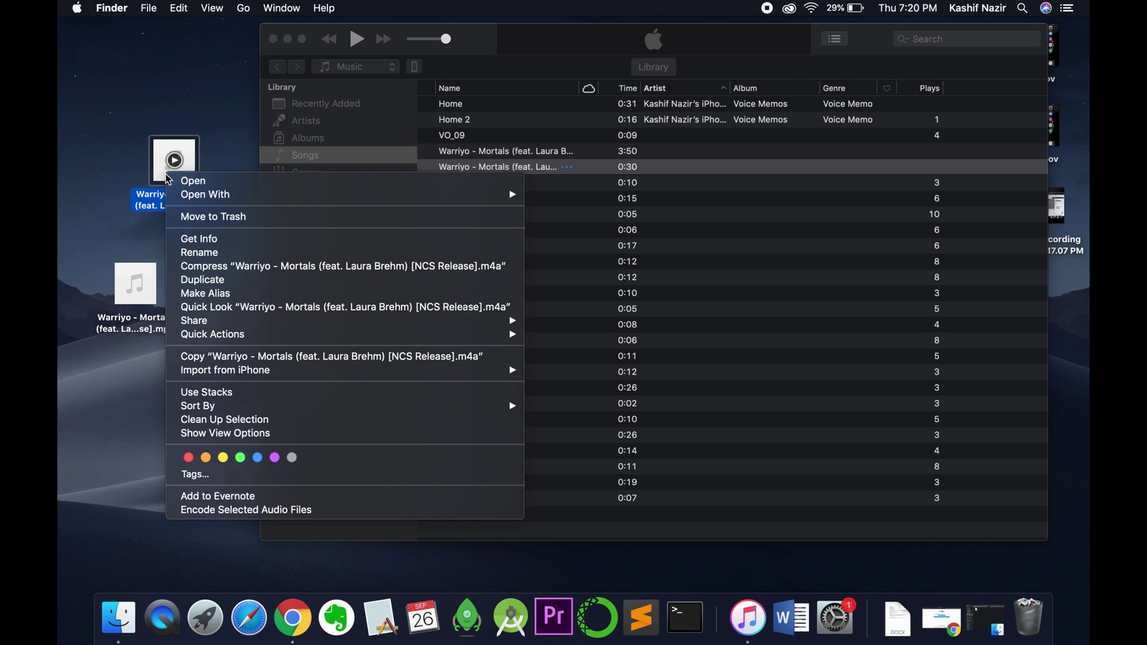
pyautogui.click(200, 253)
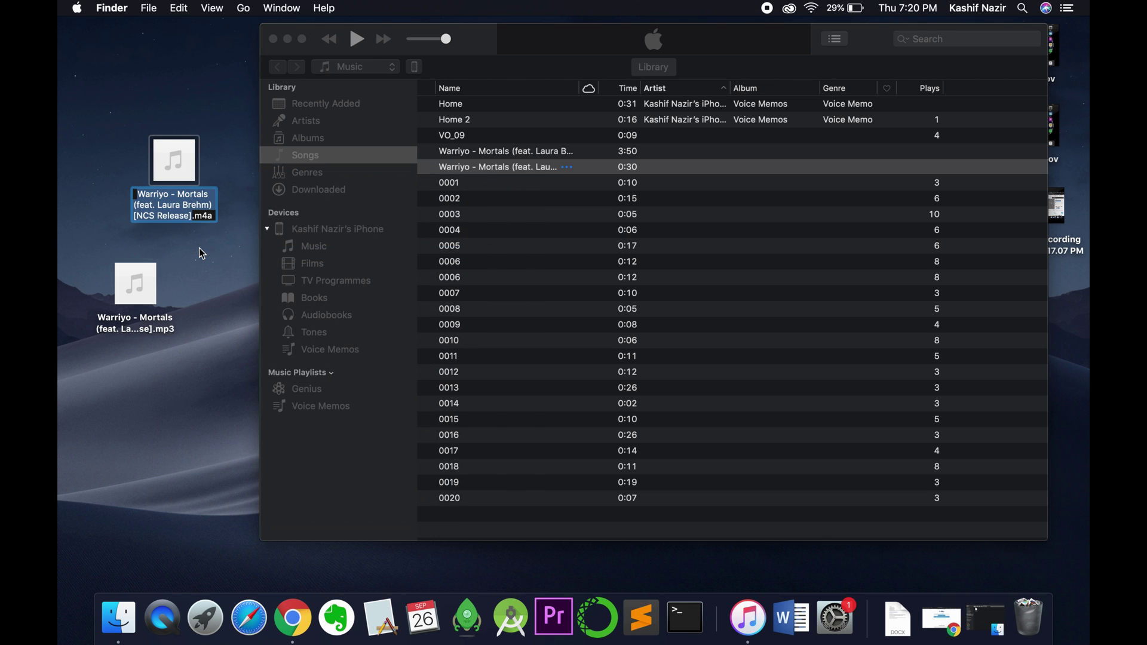
pyautogui.click(202, 216)
pyautogui.press('BackSpace')
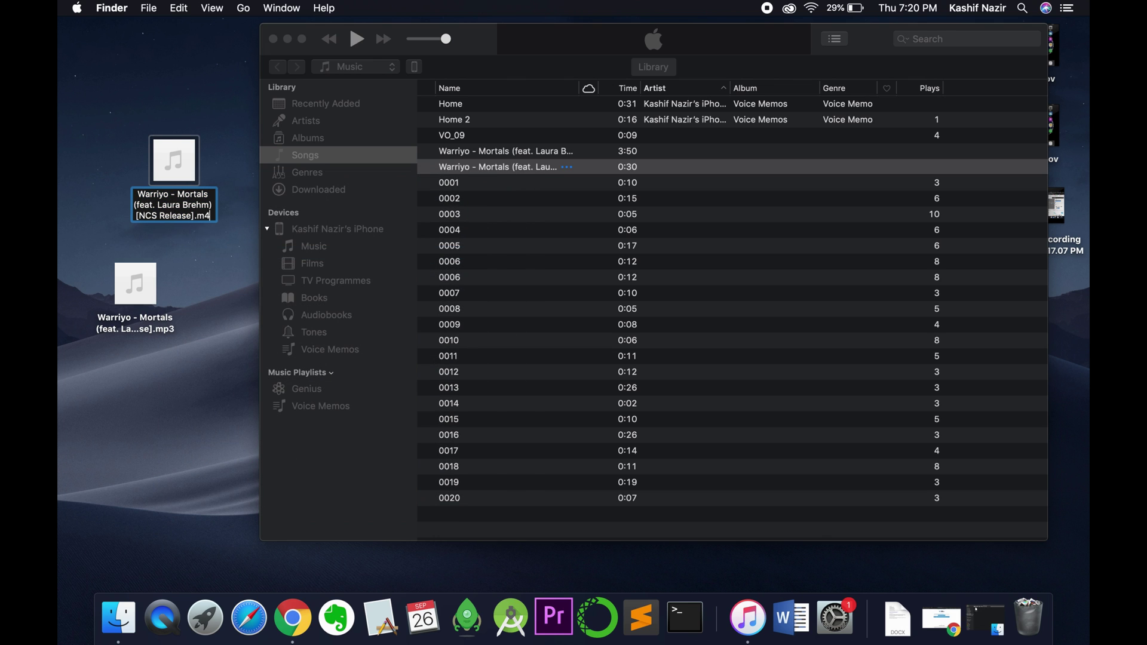
pyautogui.write('r')
pyautogui.press('Return')
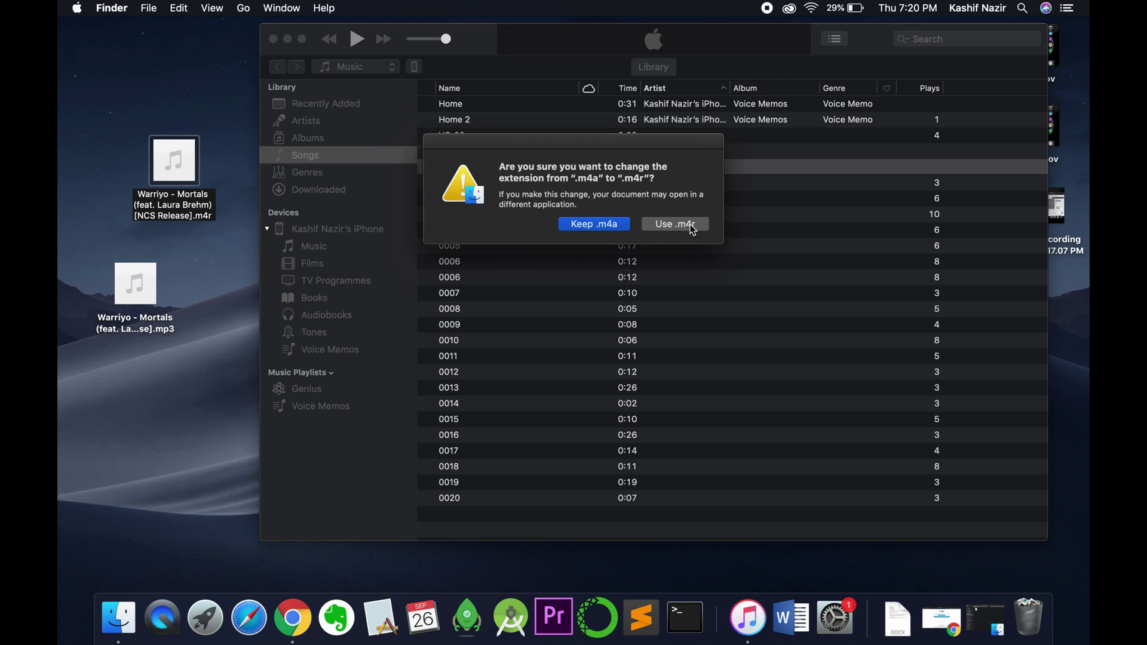
pyautogui.click(692, 229)
pyautogui.click(215, 265)
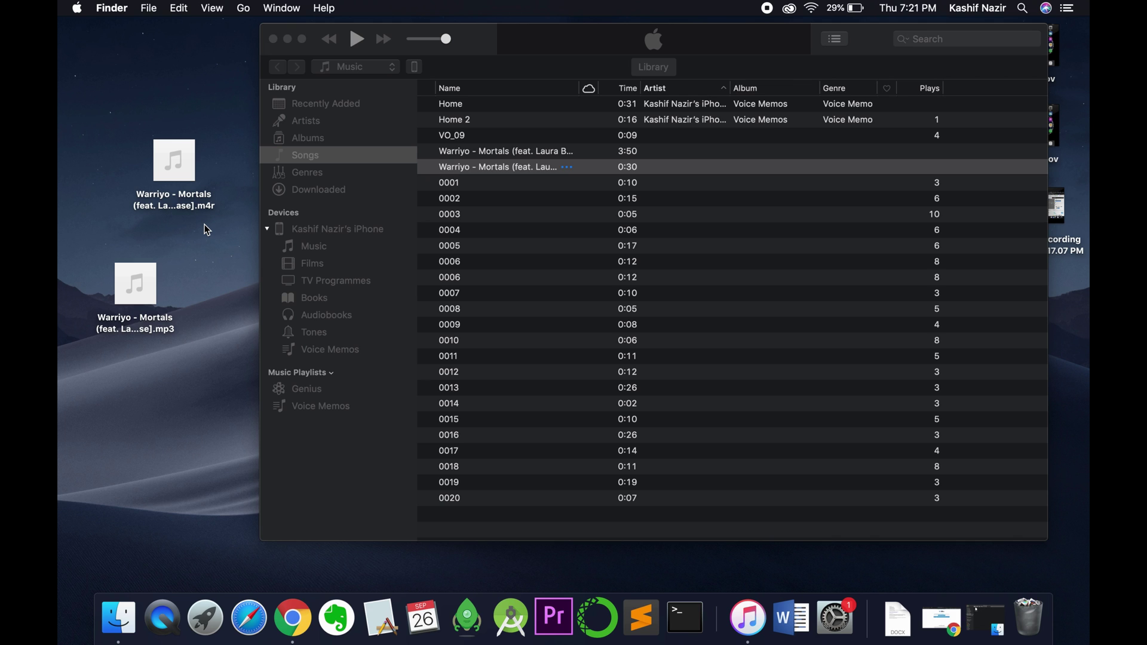
# Add the Warriyo - Mortals .m4r file from the desktop to the connected iPhone's Tones in iTunes and select the added tone.
pyautogui.click(162, 163)
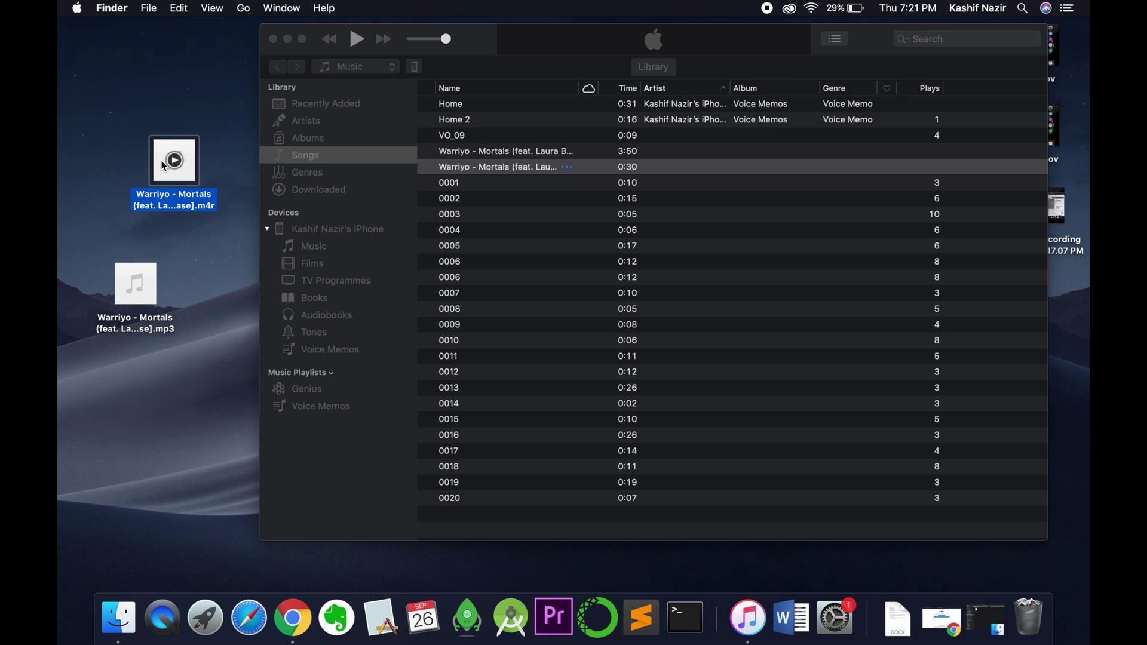
pyautogui.click(369, 289)
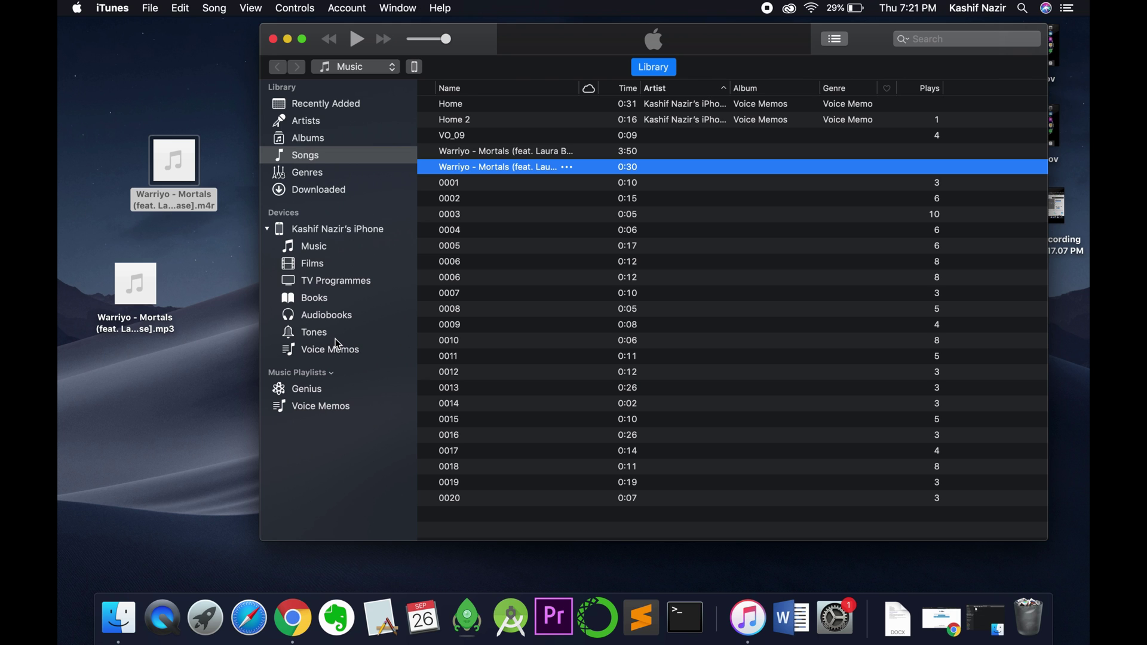
pyautogui.click(215, 9)
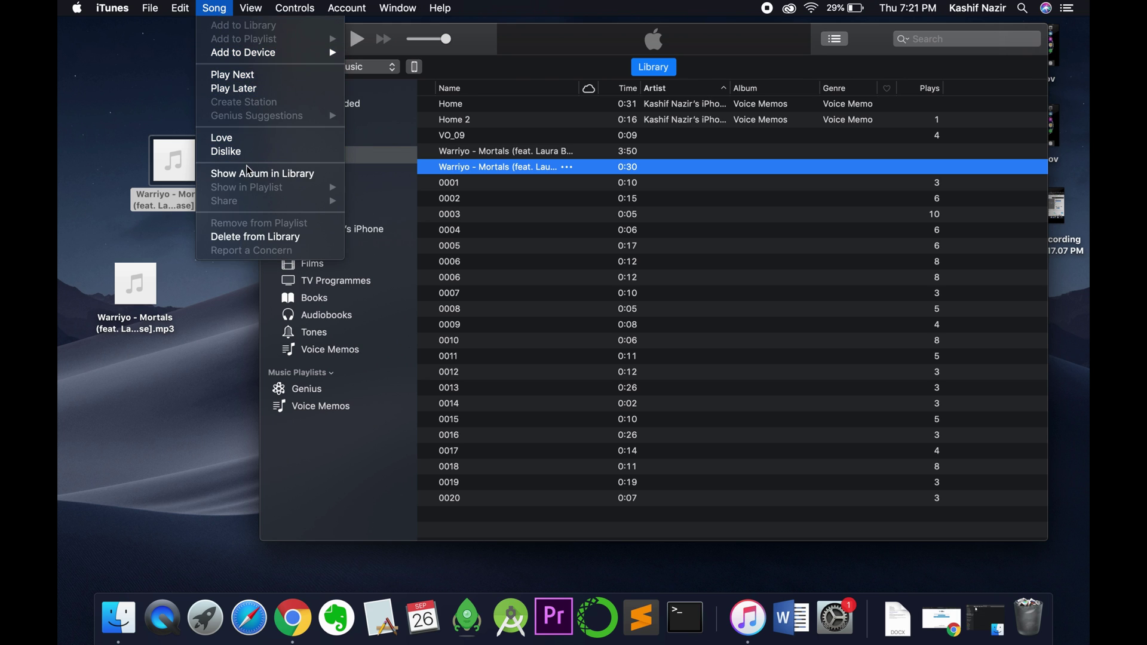
pyautogui.click(309, 482)
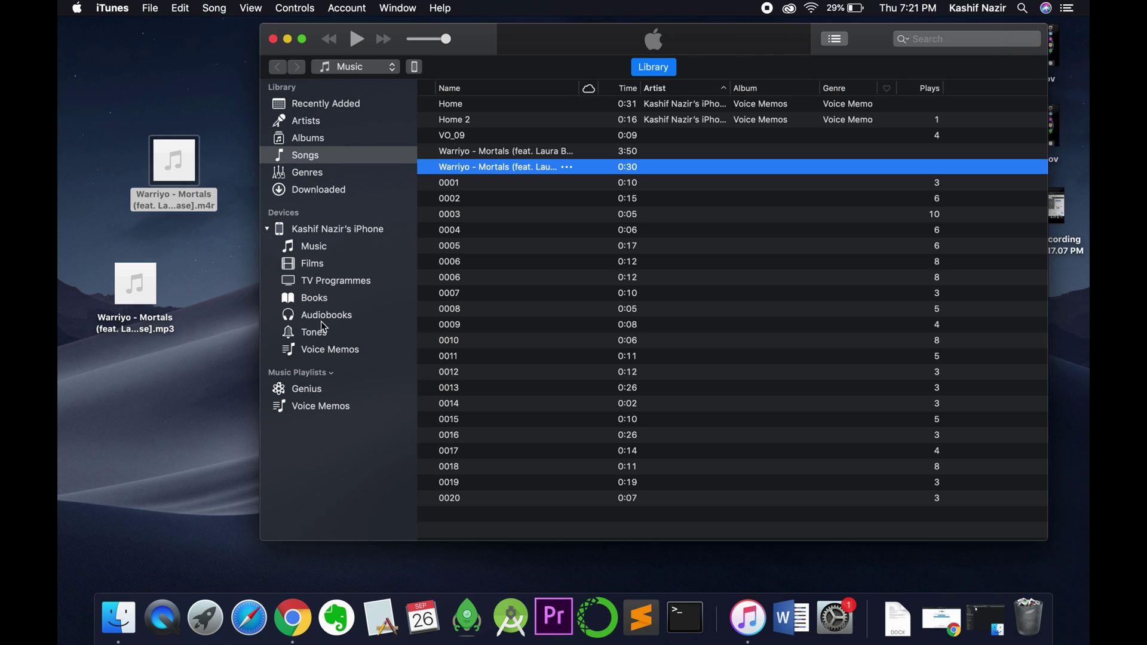
pyautogui.click(321, 335)
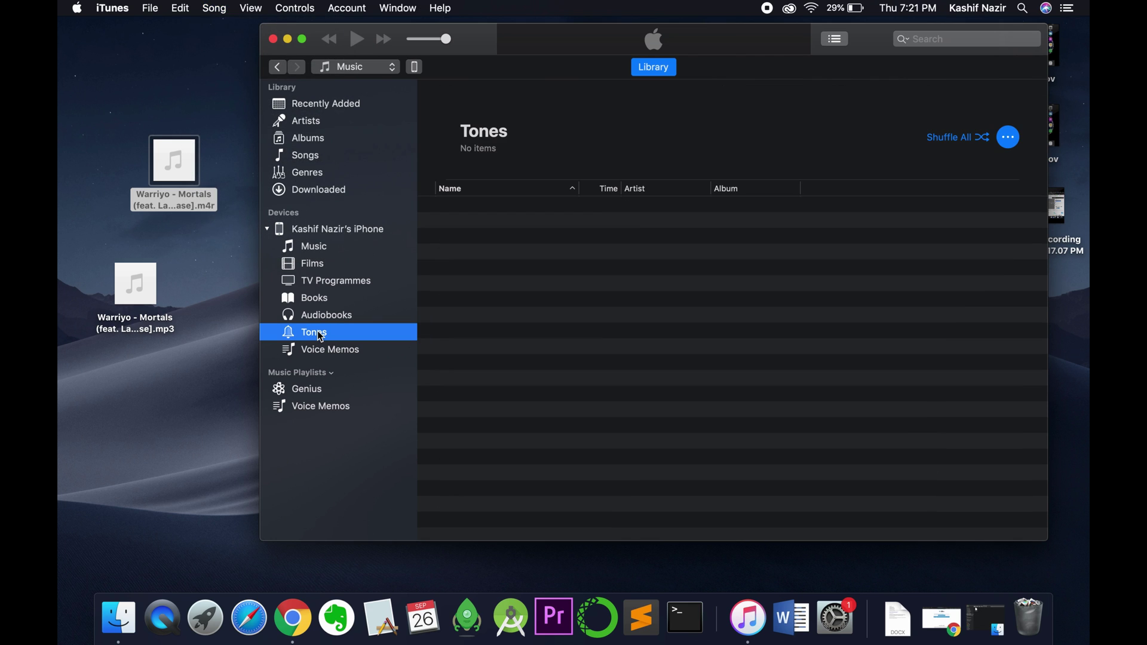
pyautogui.moveTo(163, 169); pyautogui.dragTo(579, 299)
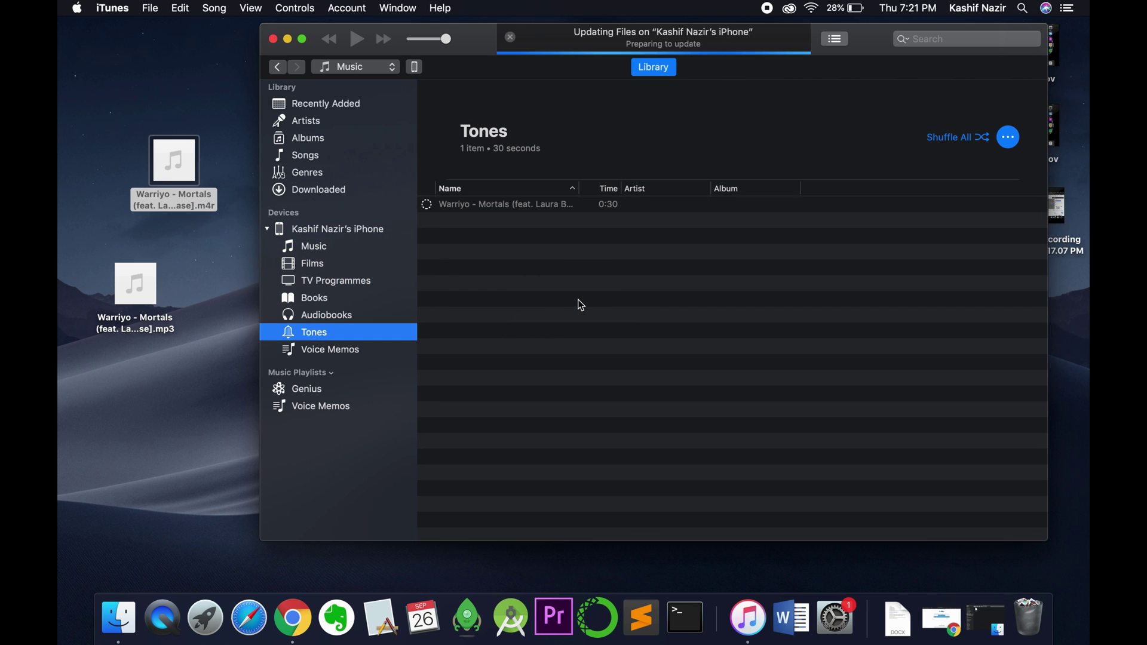
pyautogui.click(514, 208)
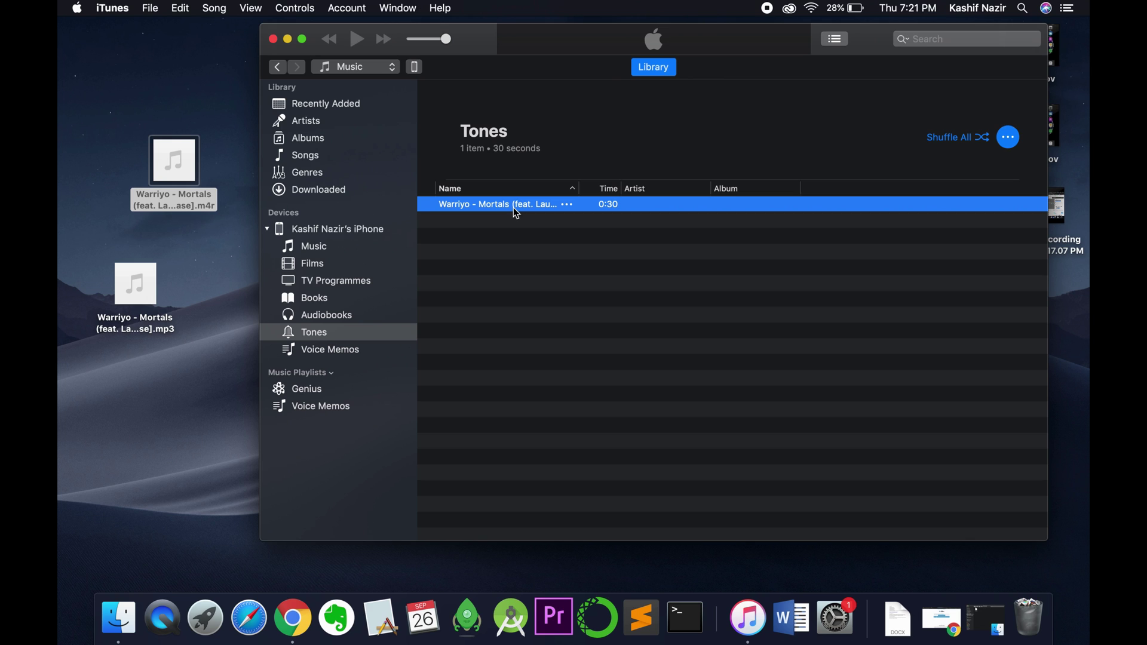
# Open the iPhone's device page, select the Warriyo - Mortals tone in its Tones, and sync the phone.
pyautogui.click(417, 67)
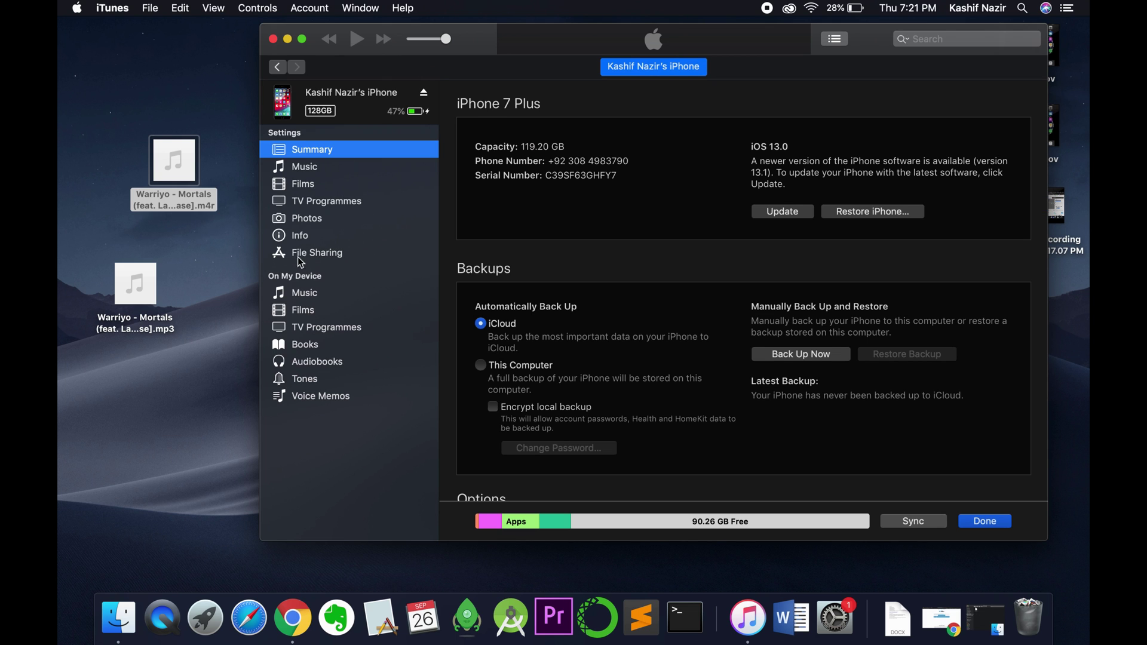
pyautogui.click(305, 380)
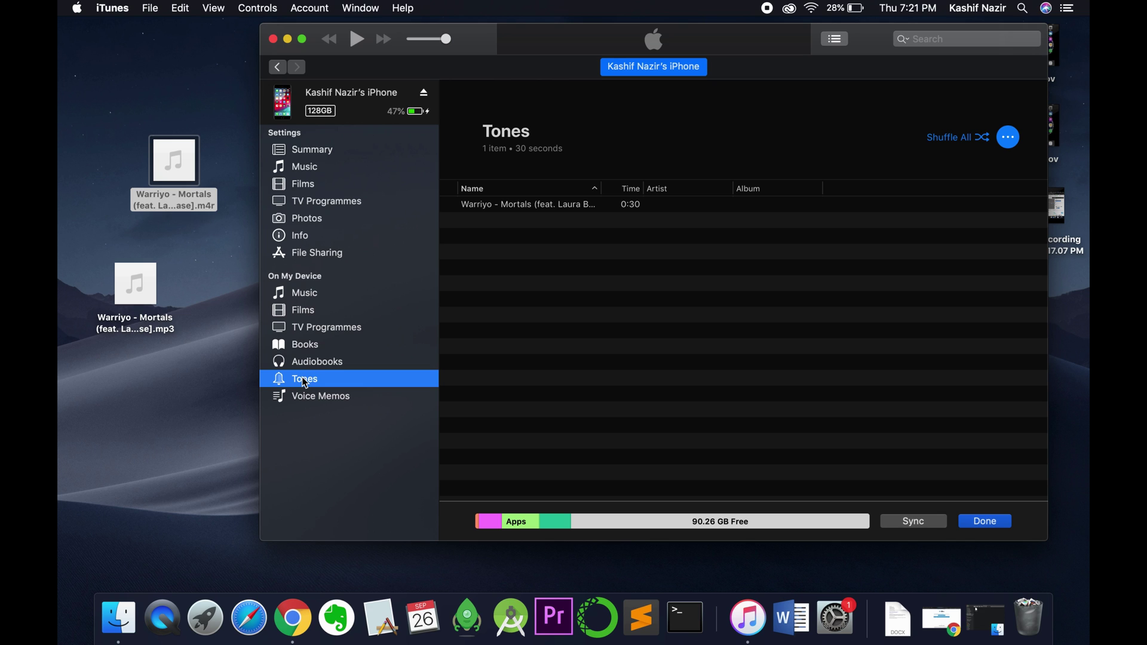
pyautogui.click(488, 206)
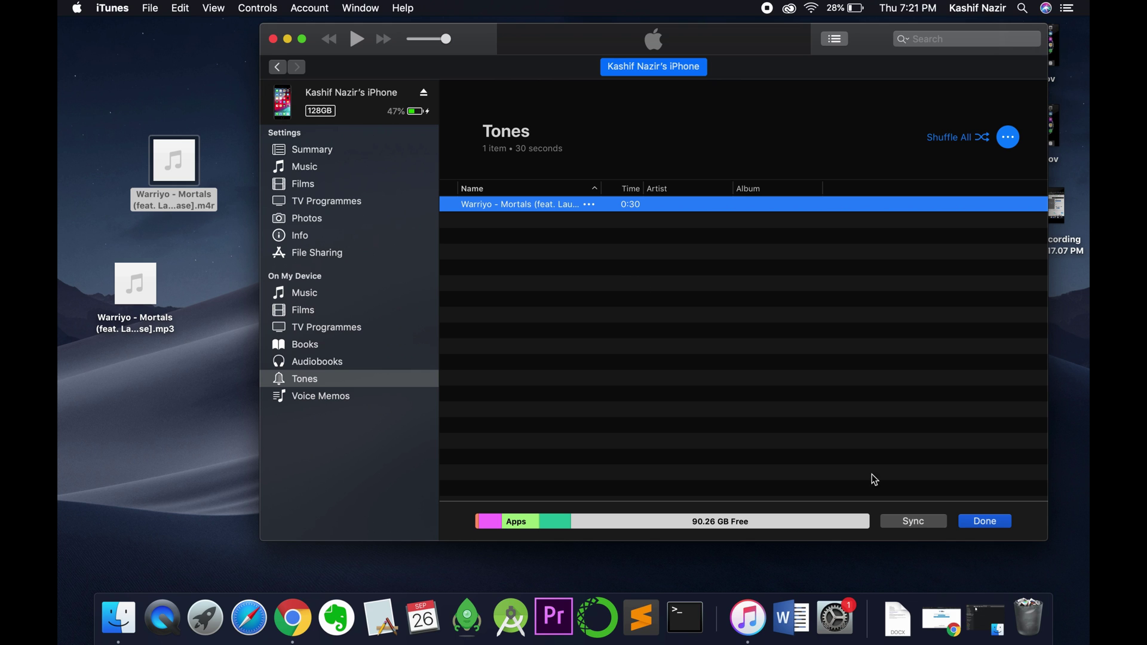
pyautogui.click(890, 525)
pyautogui.click(767, 8)
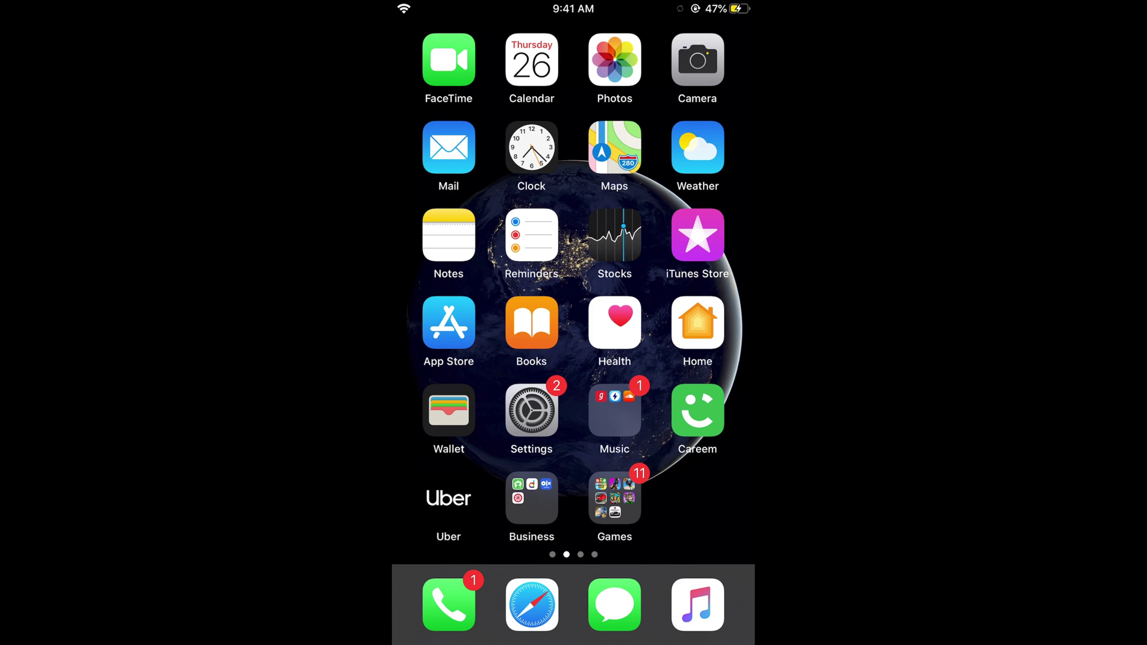
# On the iPhone, choose Warriyo - Mortals as the ringtone in the Sounds & Haptics settings.
pyautogui.click(531, 411)
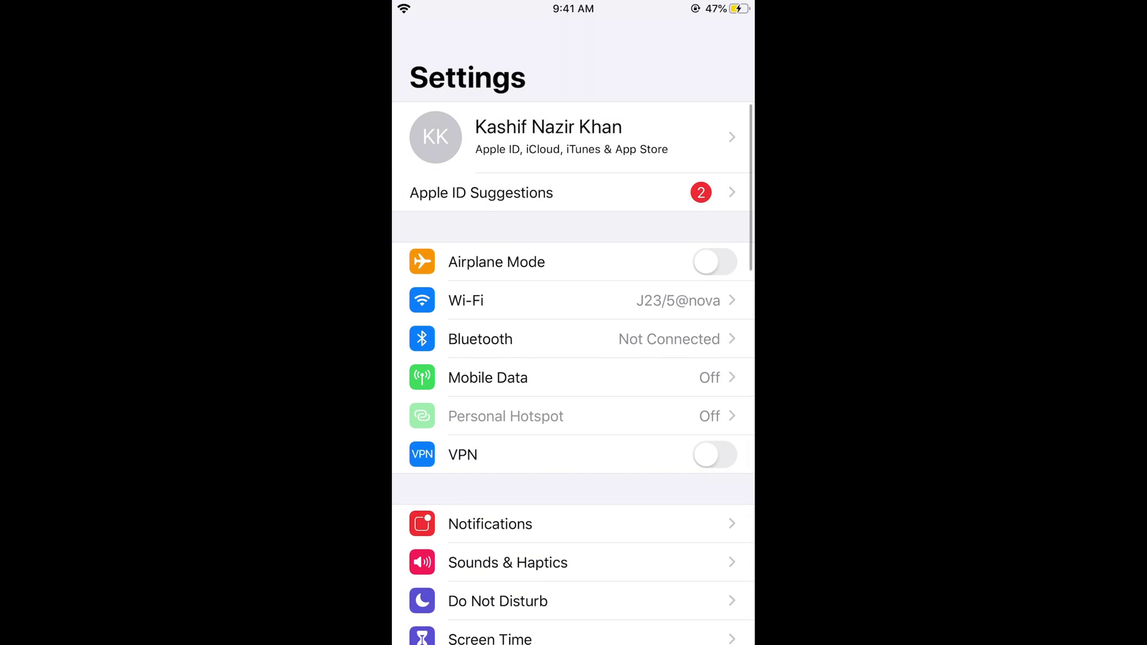
pyautogui.scroll(-1, 573, 359)
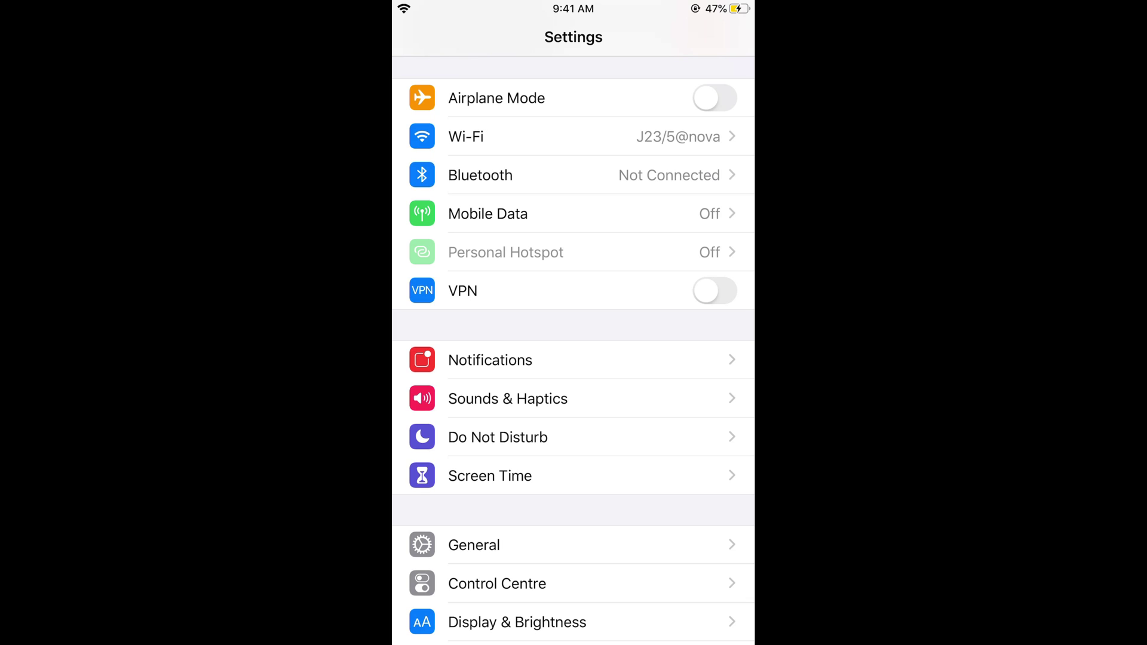
pyautogui.click(508, 398)
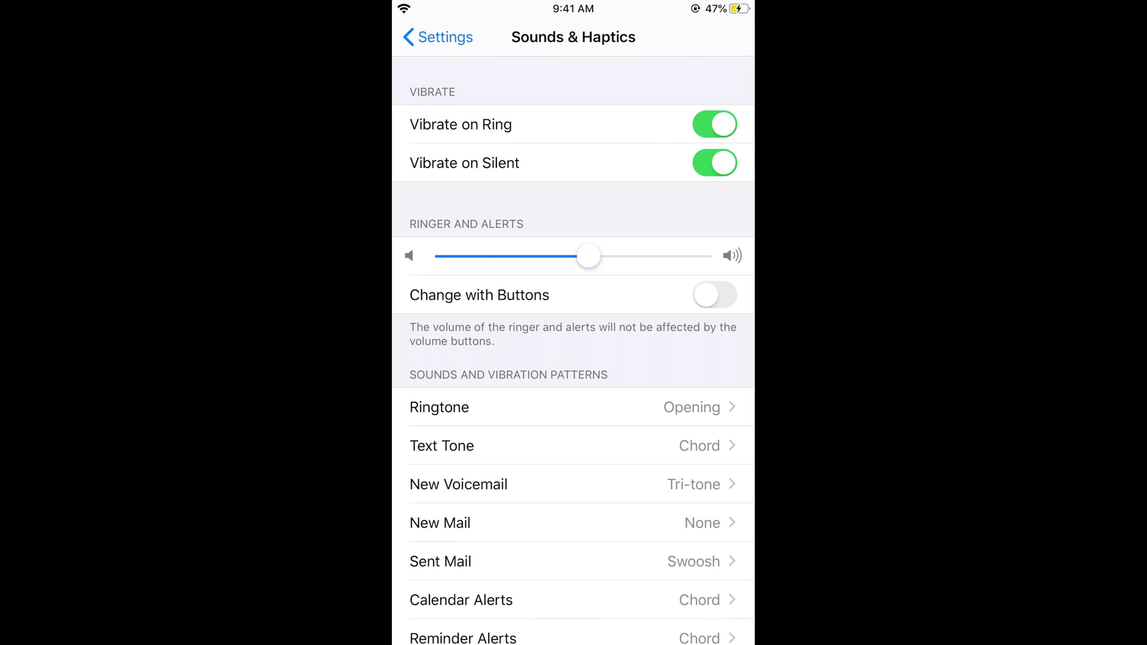
pyautogui.click(507, 407)
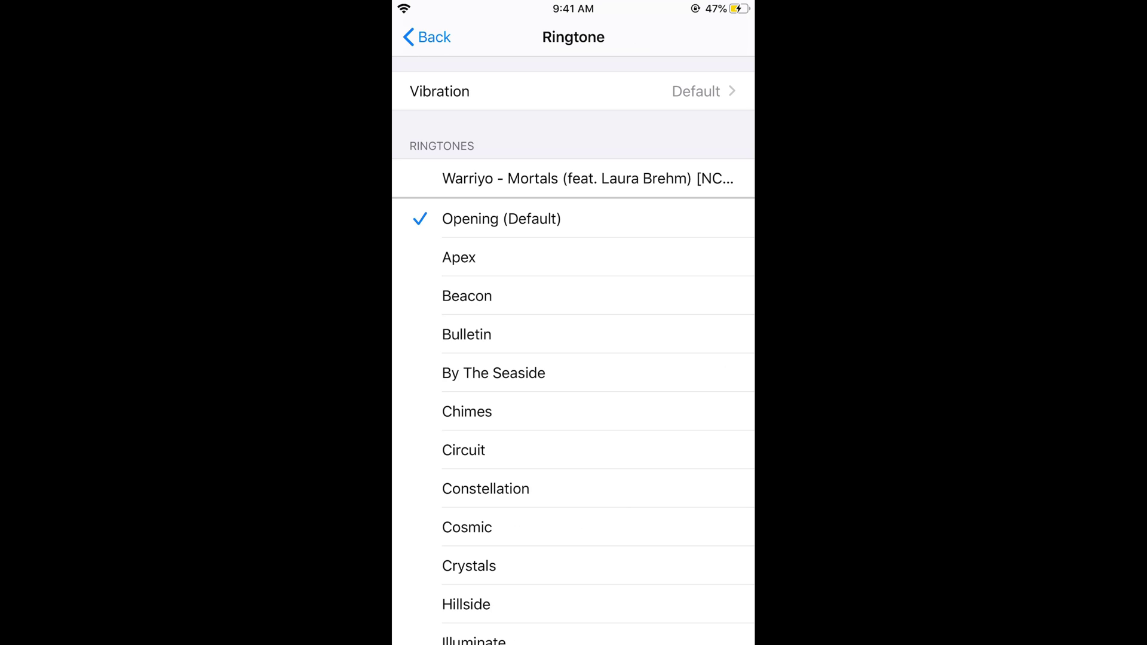
pyautogui.click(573, 178)
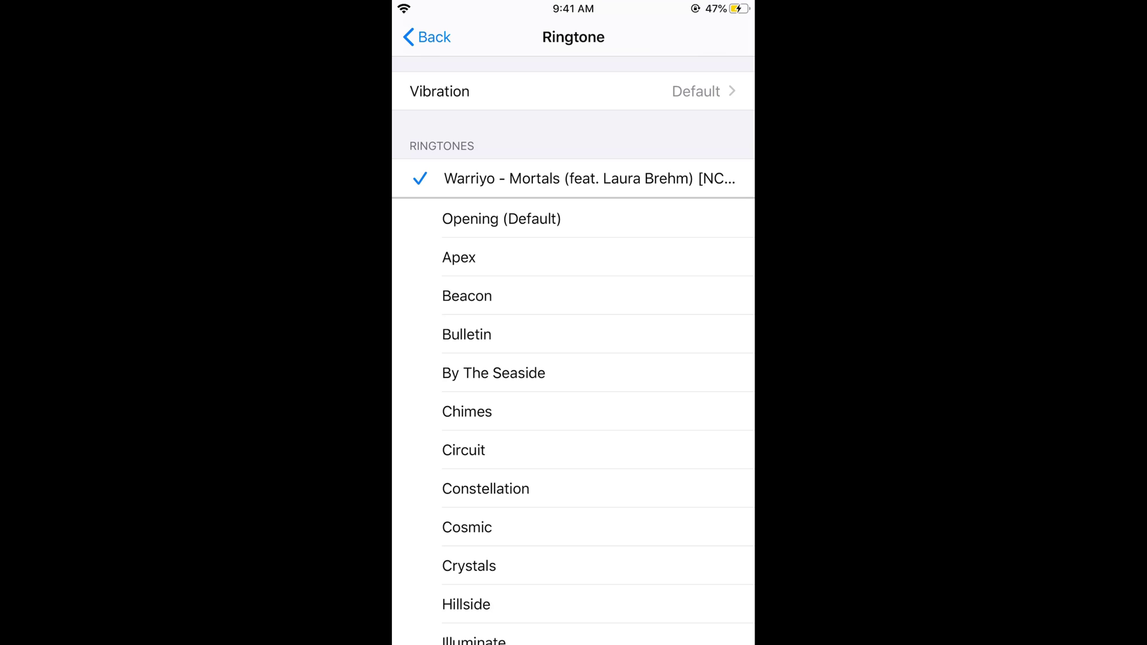
# Switch the ringtone to Opening (Default) and return to the Sounds & Haptics settings.
pyautogui.click(502, 218)
pyautogui.click(427, 37)
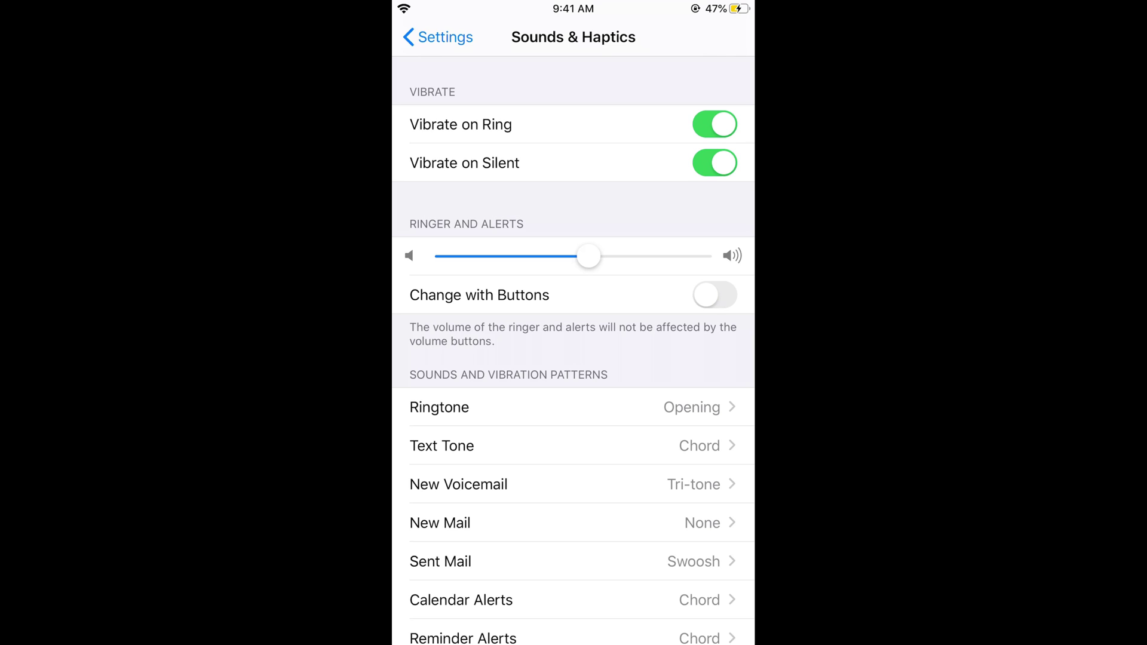
# Reselect Warriyo - Mortals as the iPhone's ringtone and return to the main Settings list.
pyautogui.click(439, 407)
pyautogui.click(573, 178)
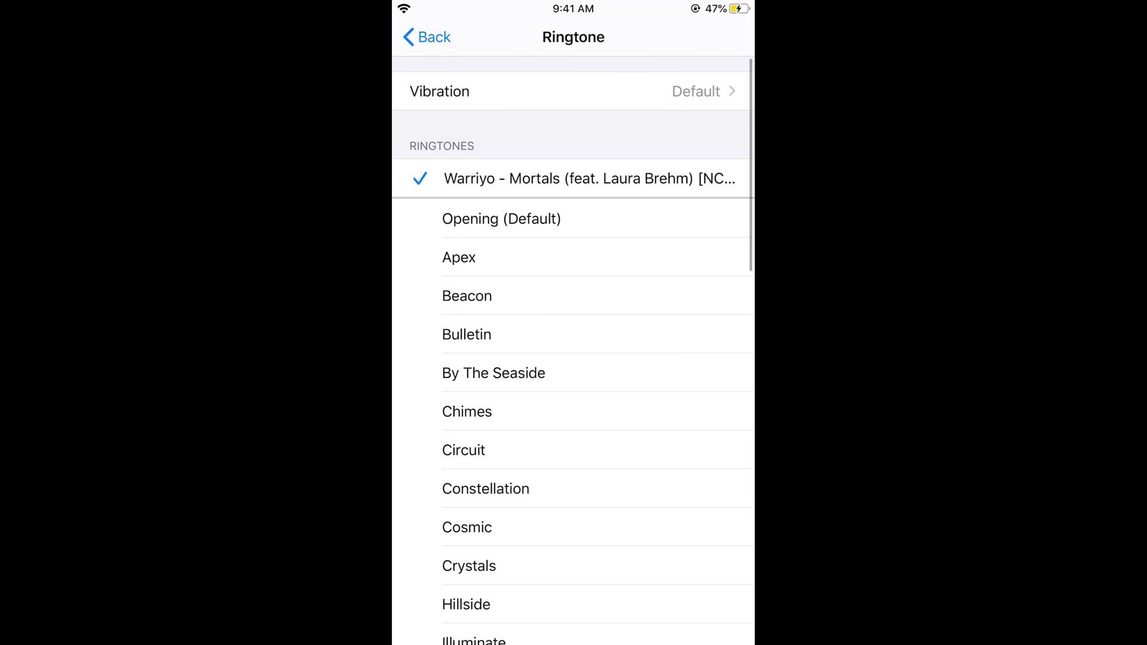
pyautogui.click(426, 37)
pyautogui.moveTo(589, 256)
pyautogui.mouseDown()
pyautogui.moveTo(673, 256)
pyautogui.moveTo(584, 256)
pyautogui.mouseUp()
pyautogui.click(438, 37)
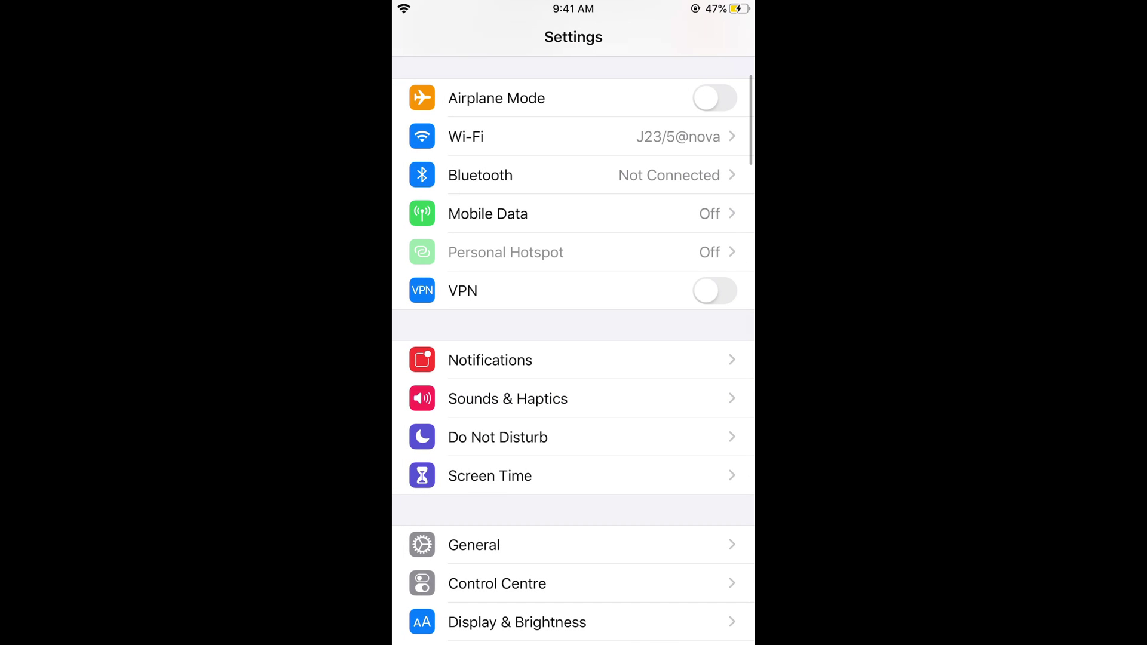